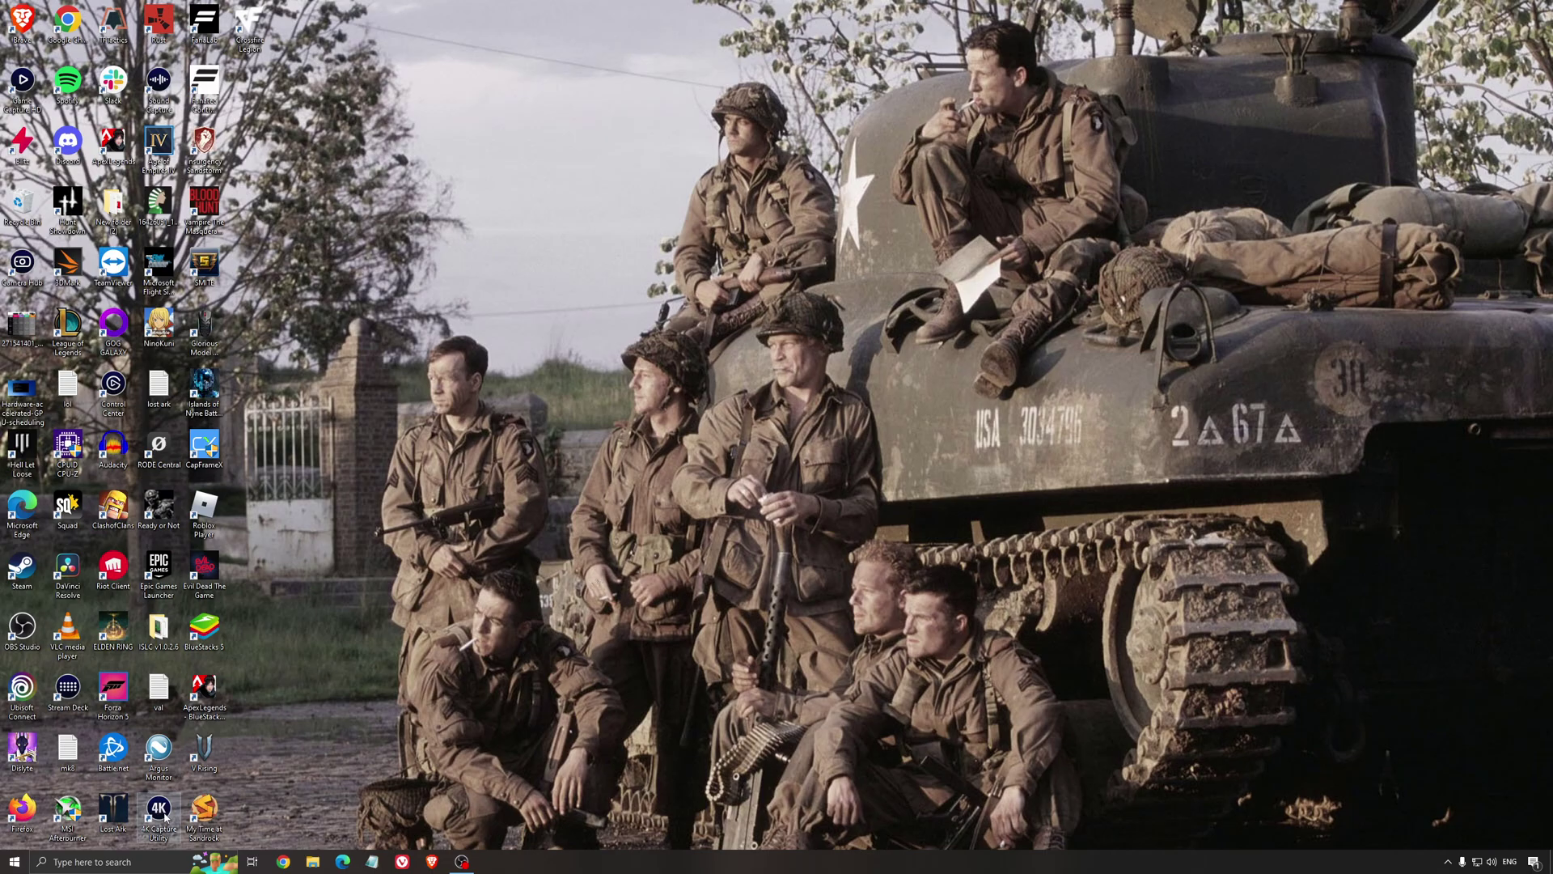
Step: Search for and open the Windows Game Mode settings page
click(133, 862)
text(game mod)
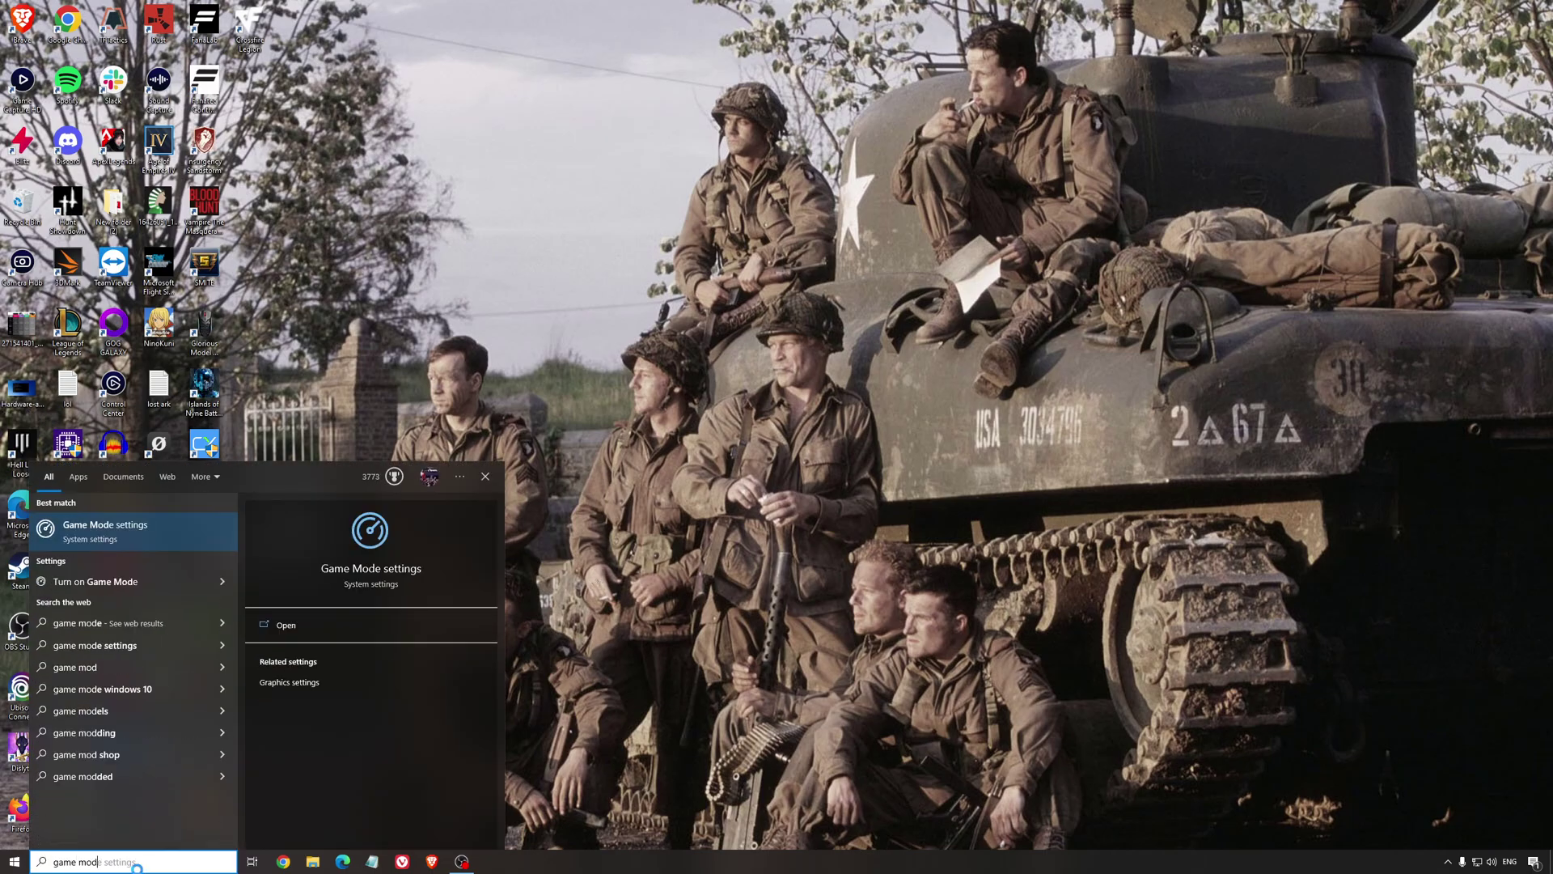
key(Return)
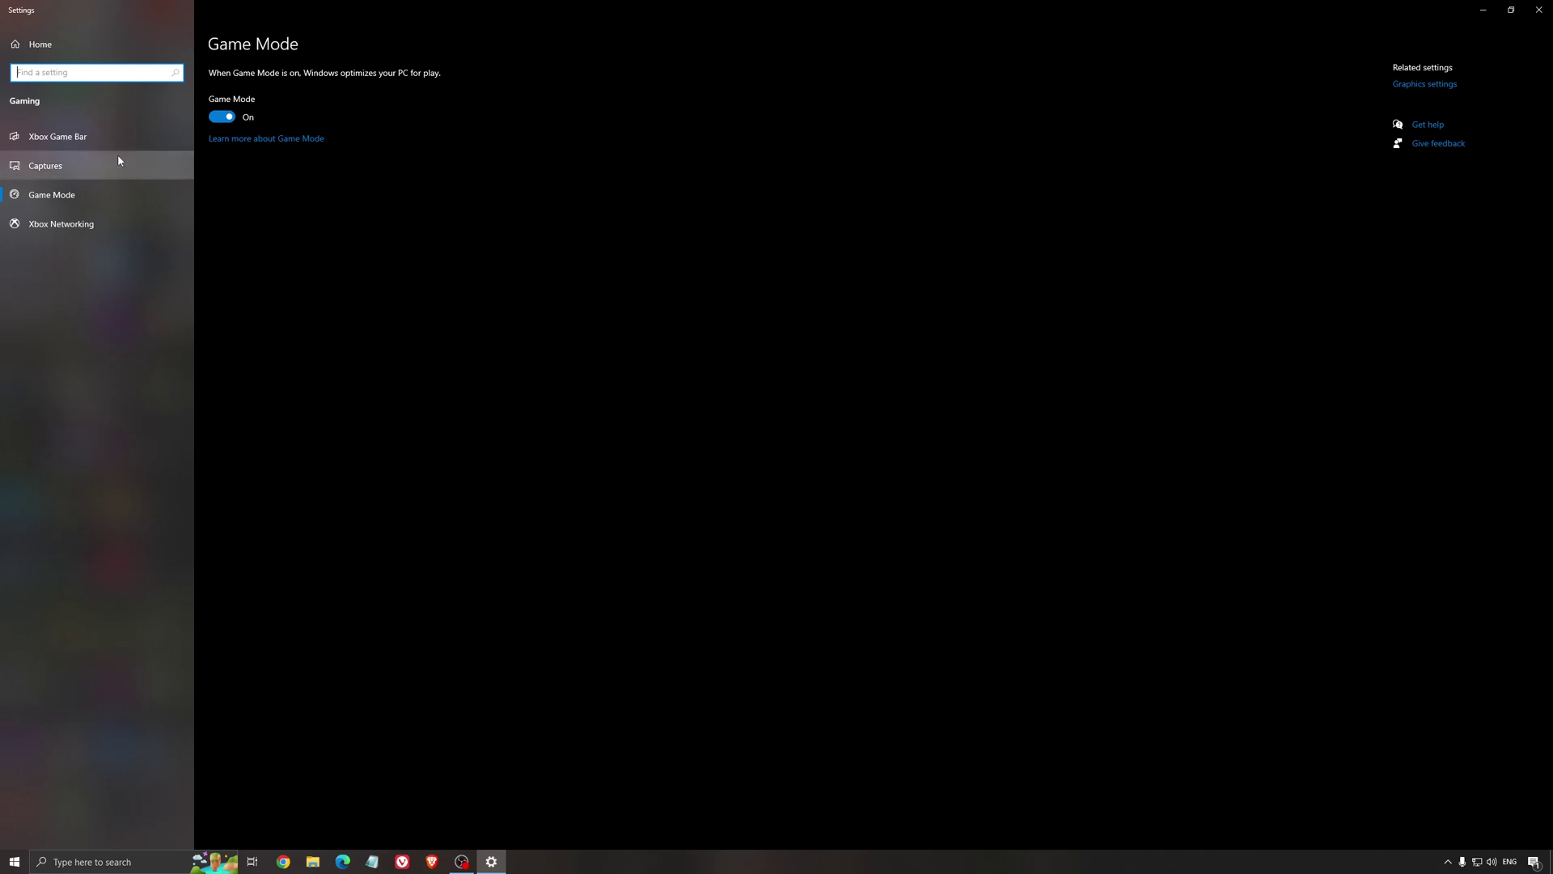
Step: Review the Xbox Game Bar and capture settings, then view the GPU scheduling screenshot
click(98, 139)
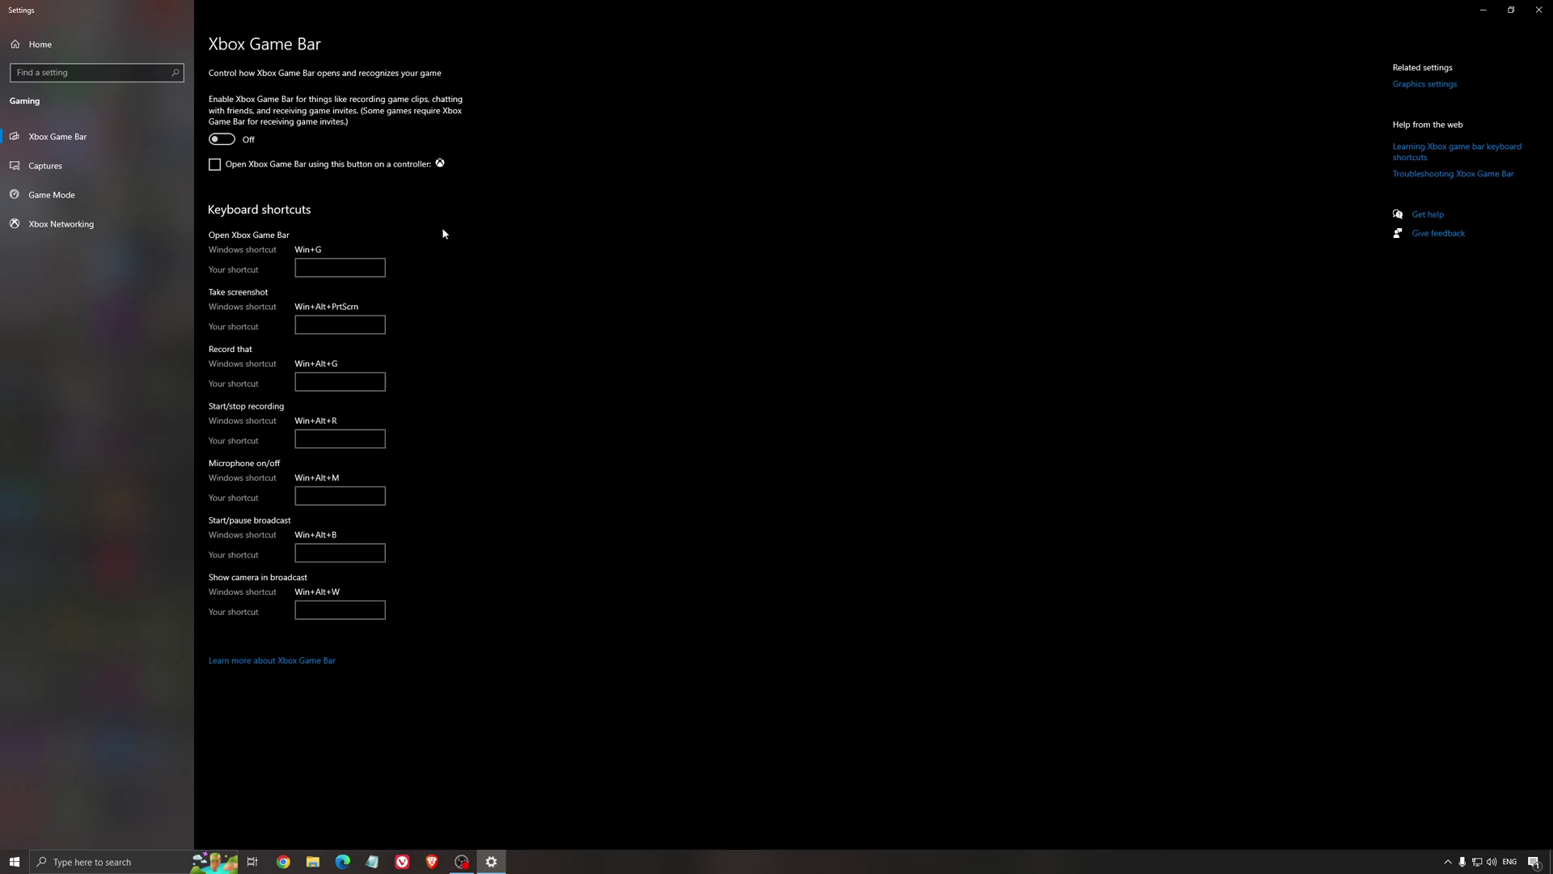
click(71, 166)
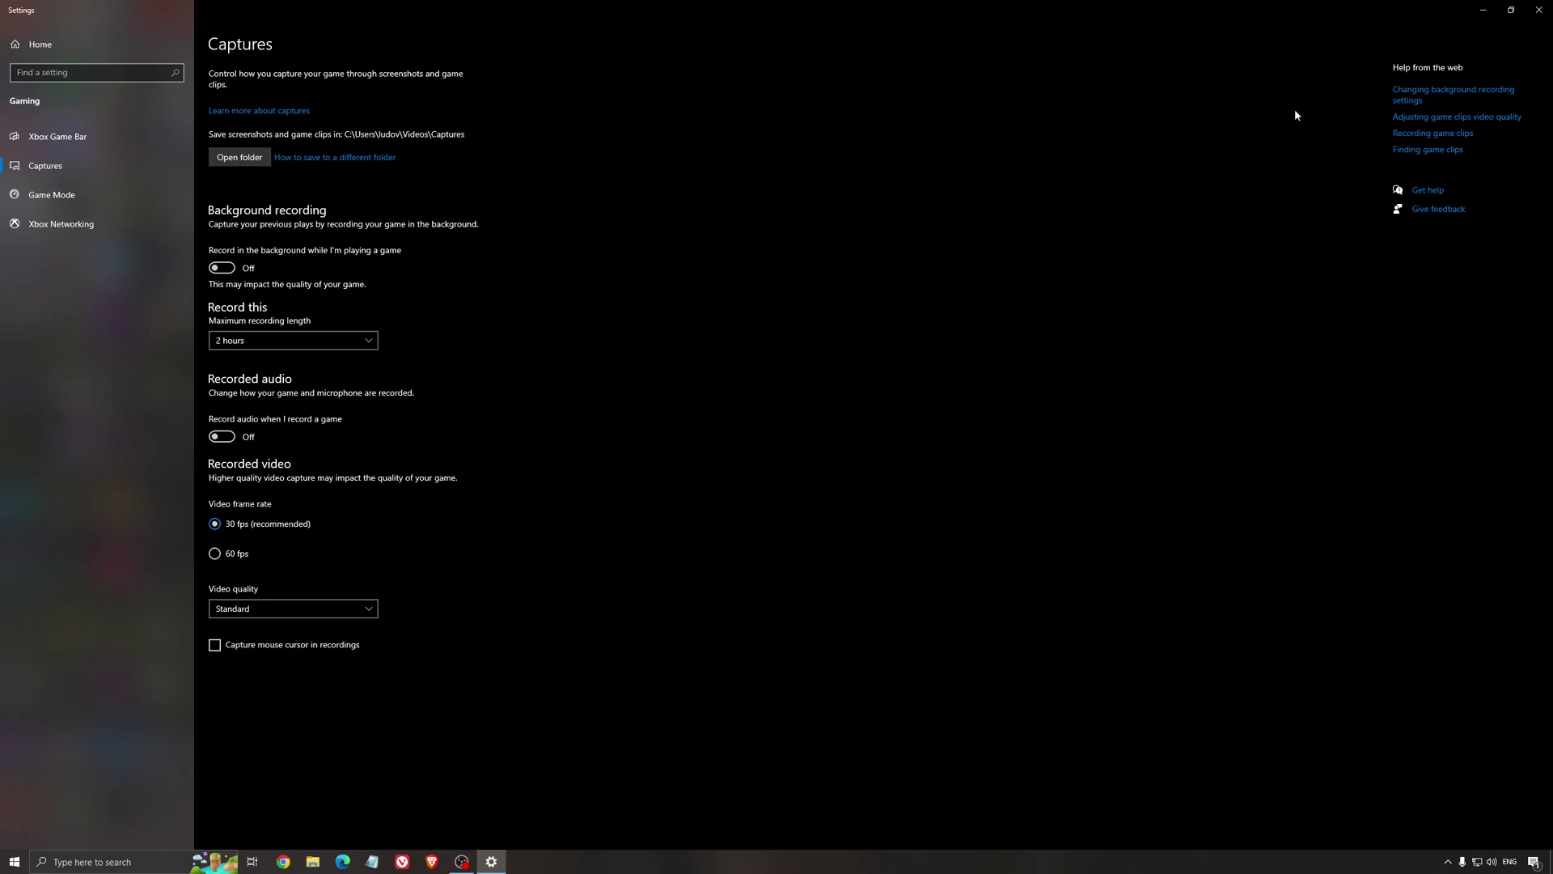
click(1539, 10)
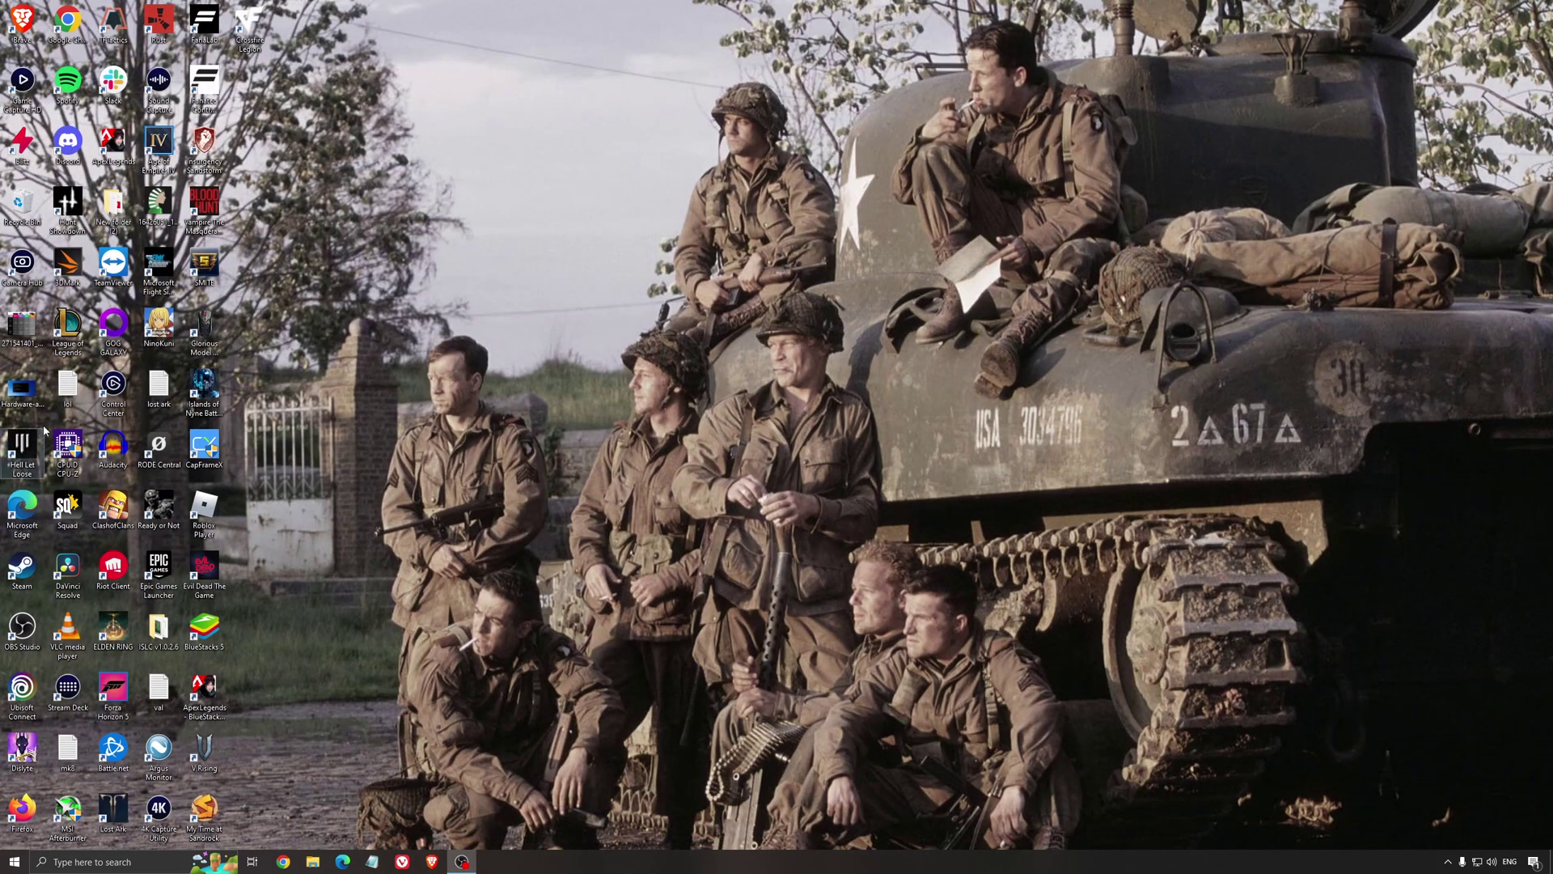
double_click(21, 390)
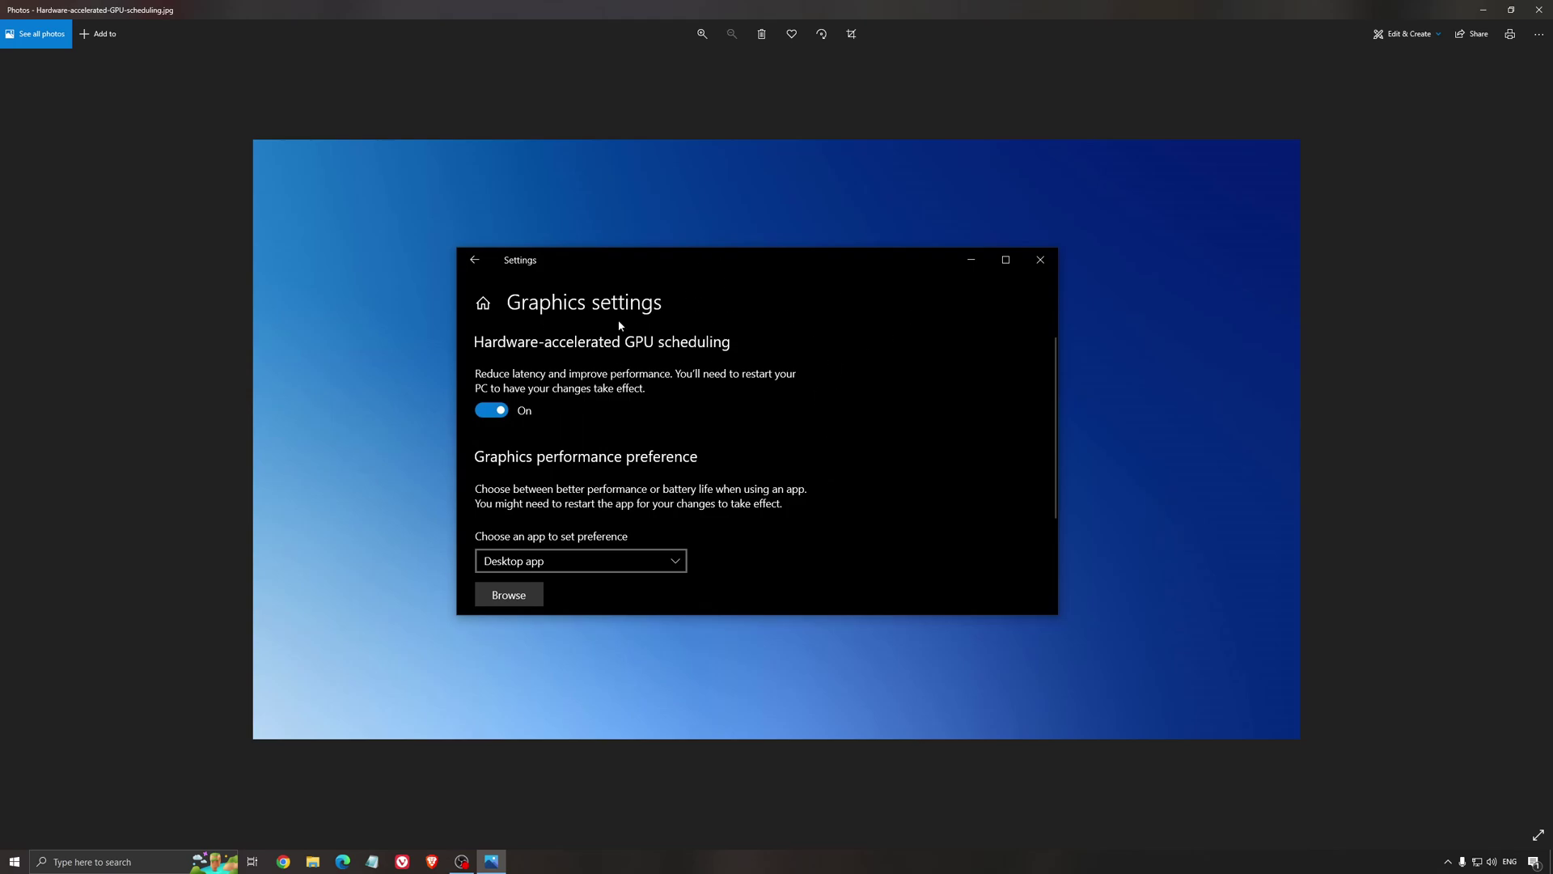
click(1538, 10)
Step: Open AMD Software: Adrenalin Edition and confirm driver 22.5.2 is current
click(1447, 863)
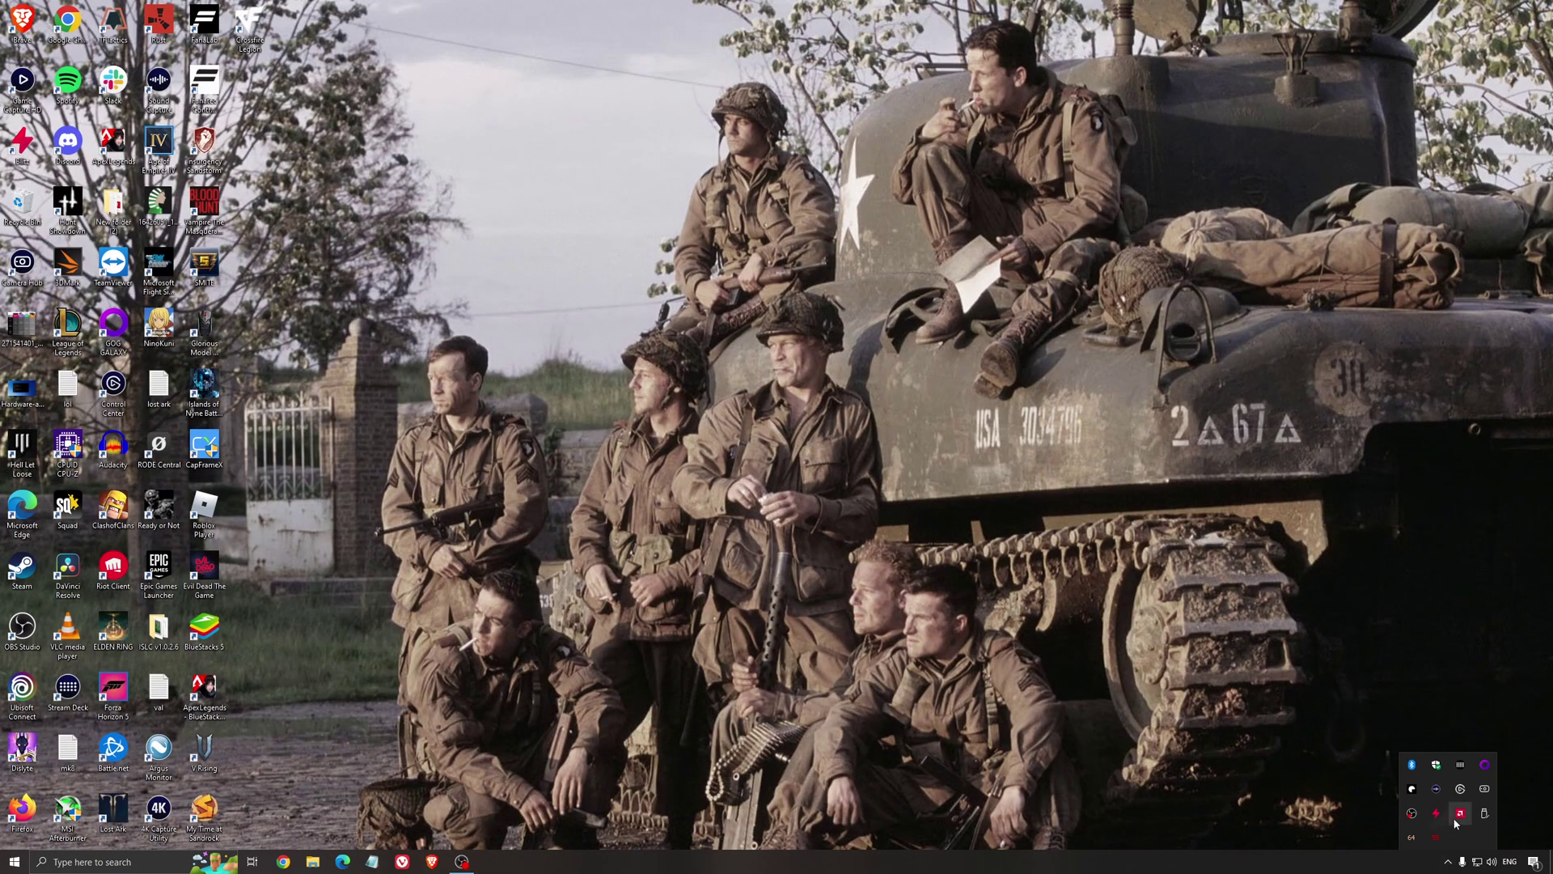
click(1459, 816)
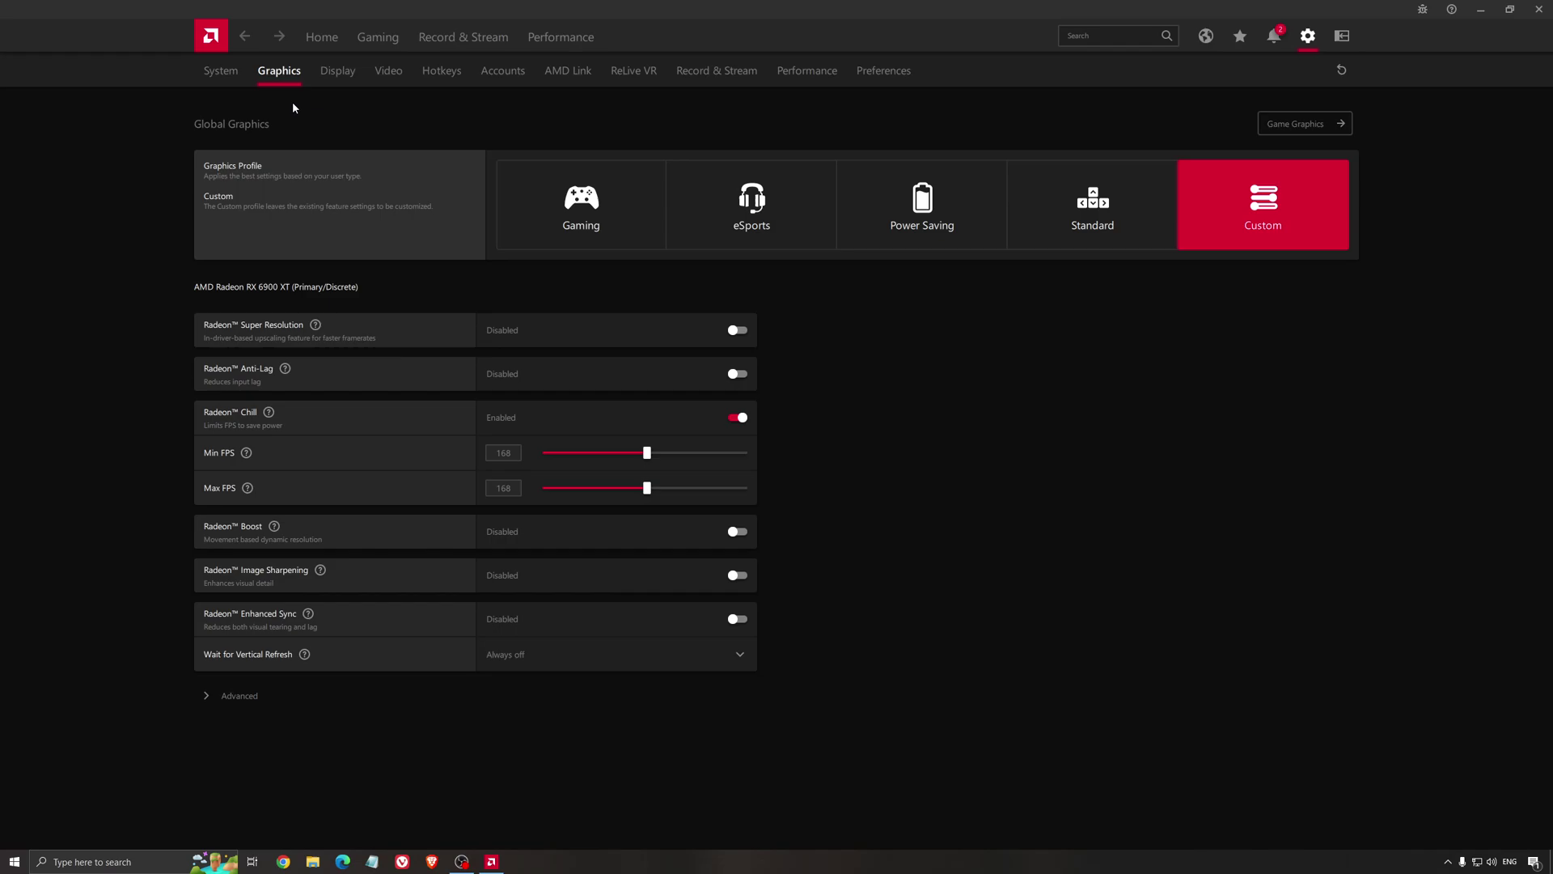
click(308, 38)
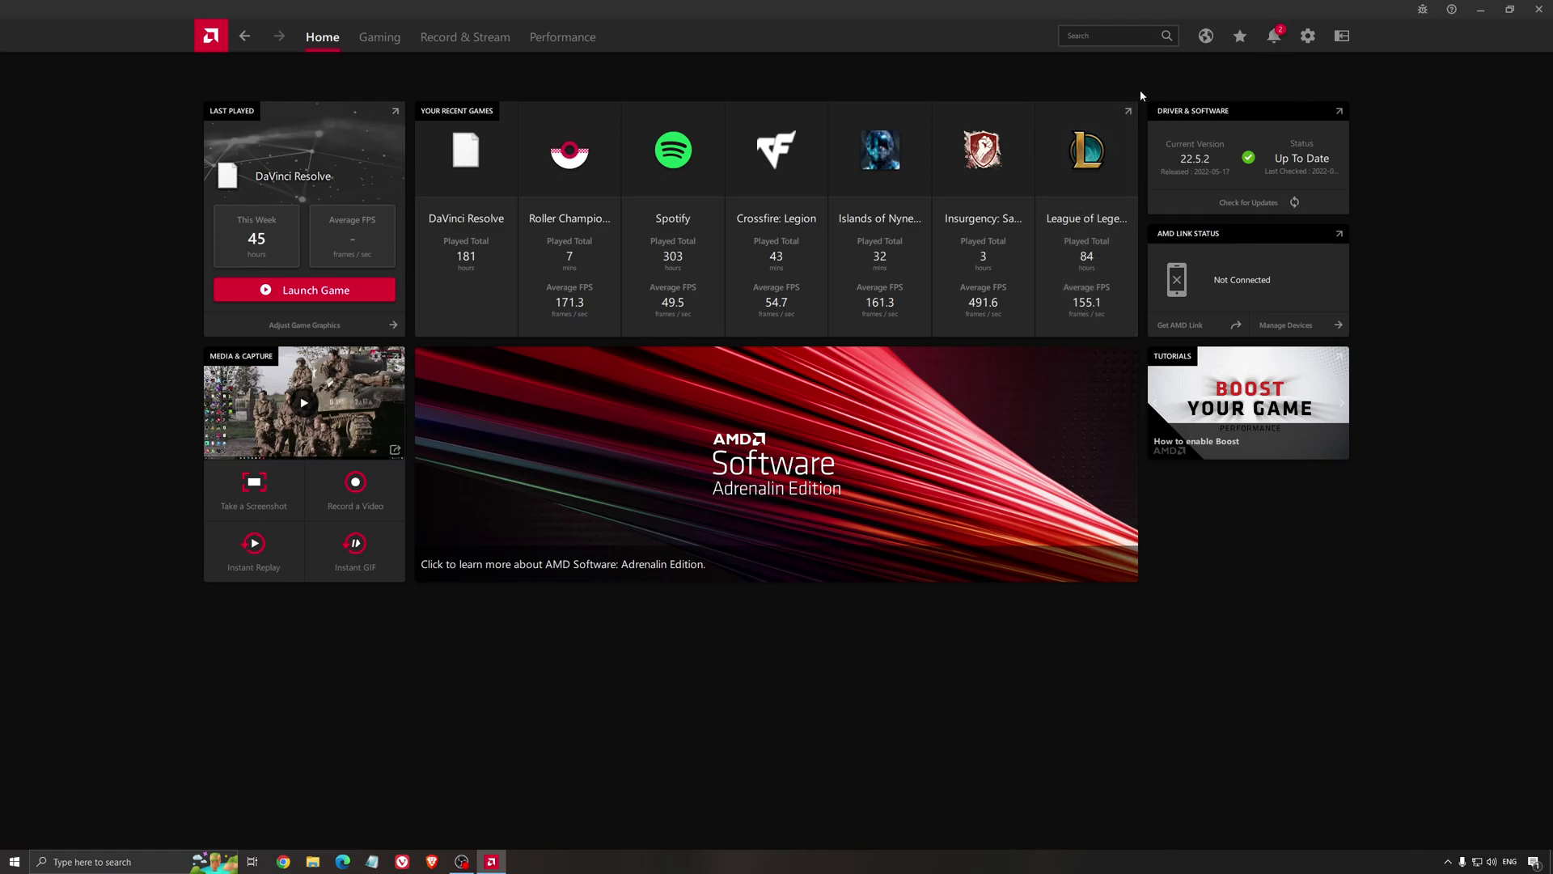
click(1237, 209)
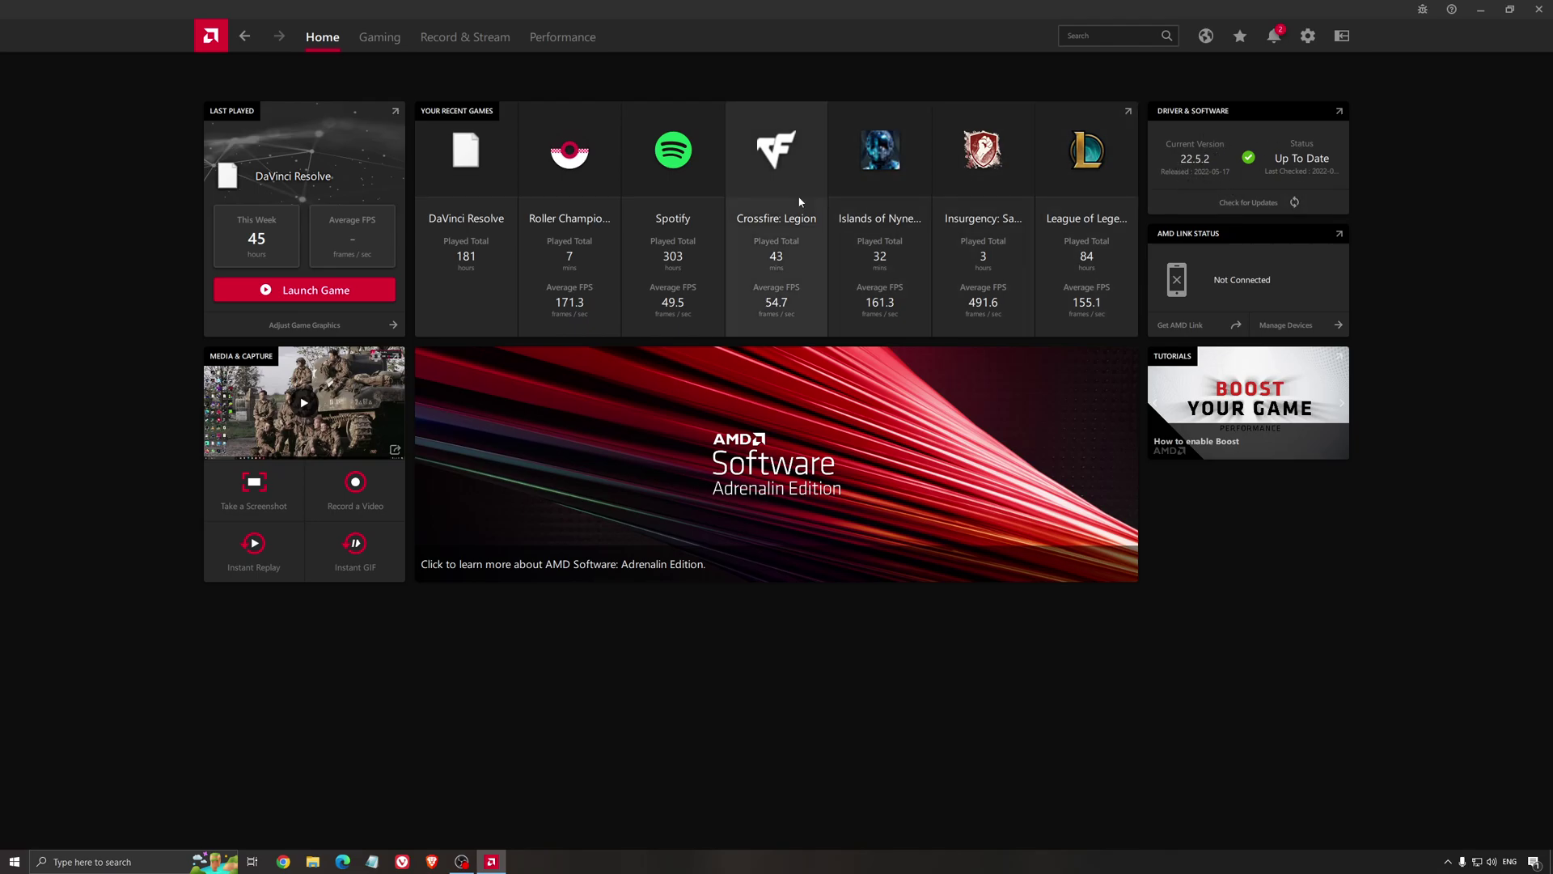
Step: Review the Custom Global Graphics profile with Radeon Chill at 168 FPS, then close AMD Software
click(387, 40)
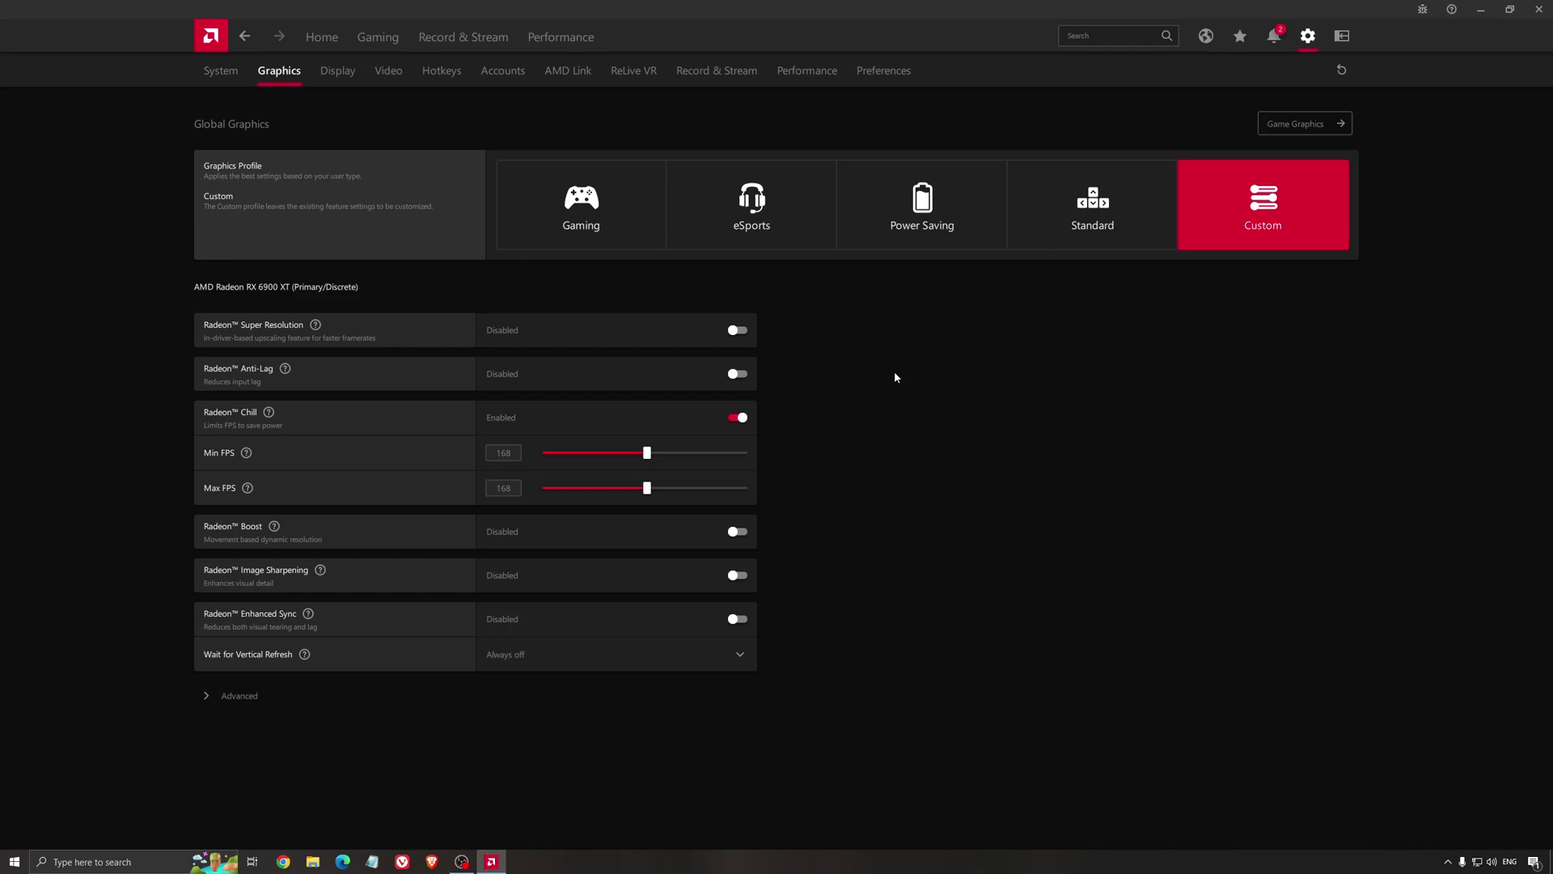
click(1539, 9)
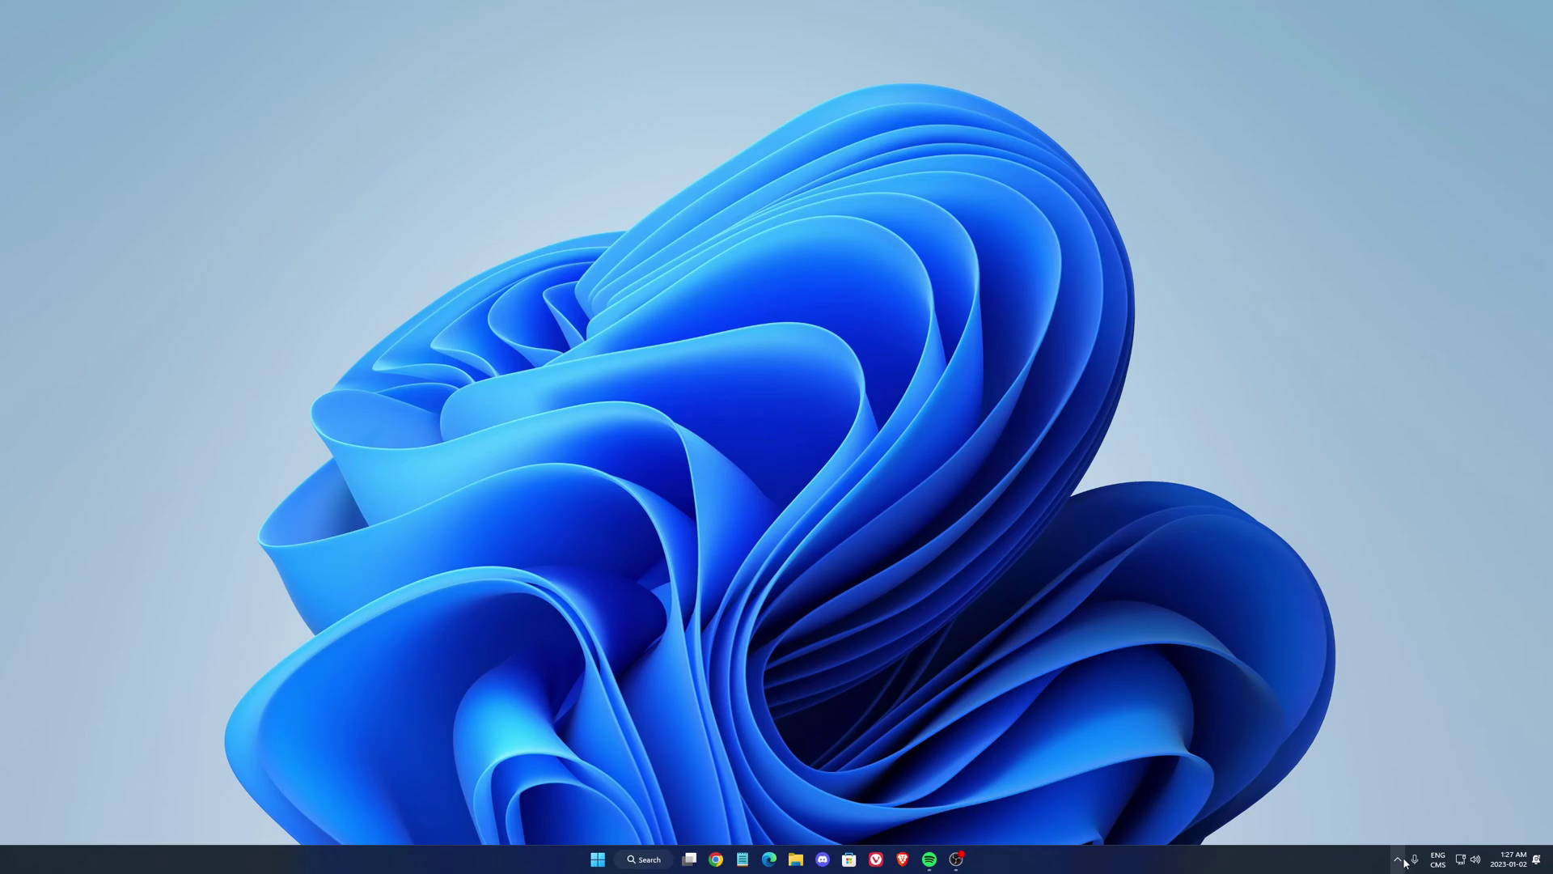
Step: Launch NVIDIA Control Panel from the system tray and find Max Frame Rate in Manage 3D Settings
click(1398, 858)
click(1414, 826)
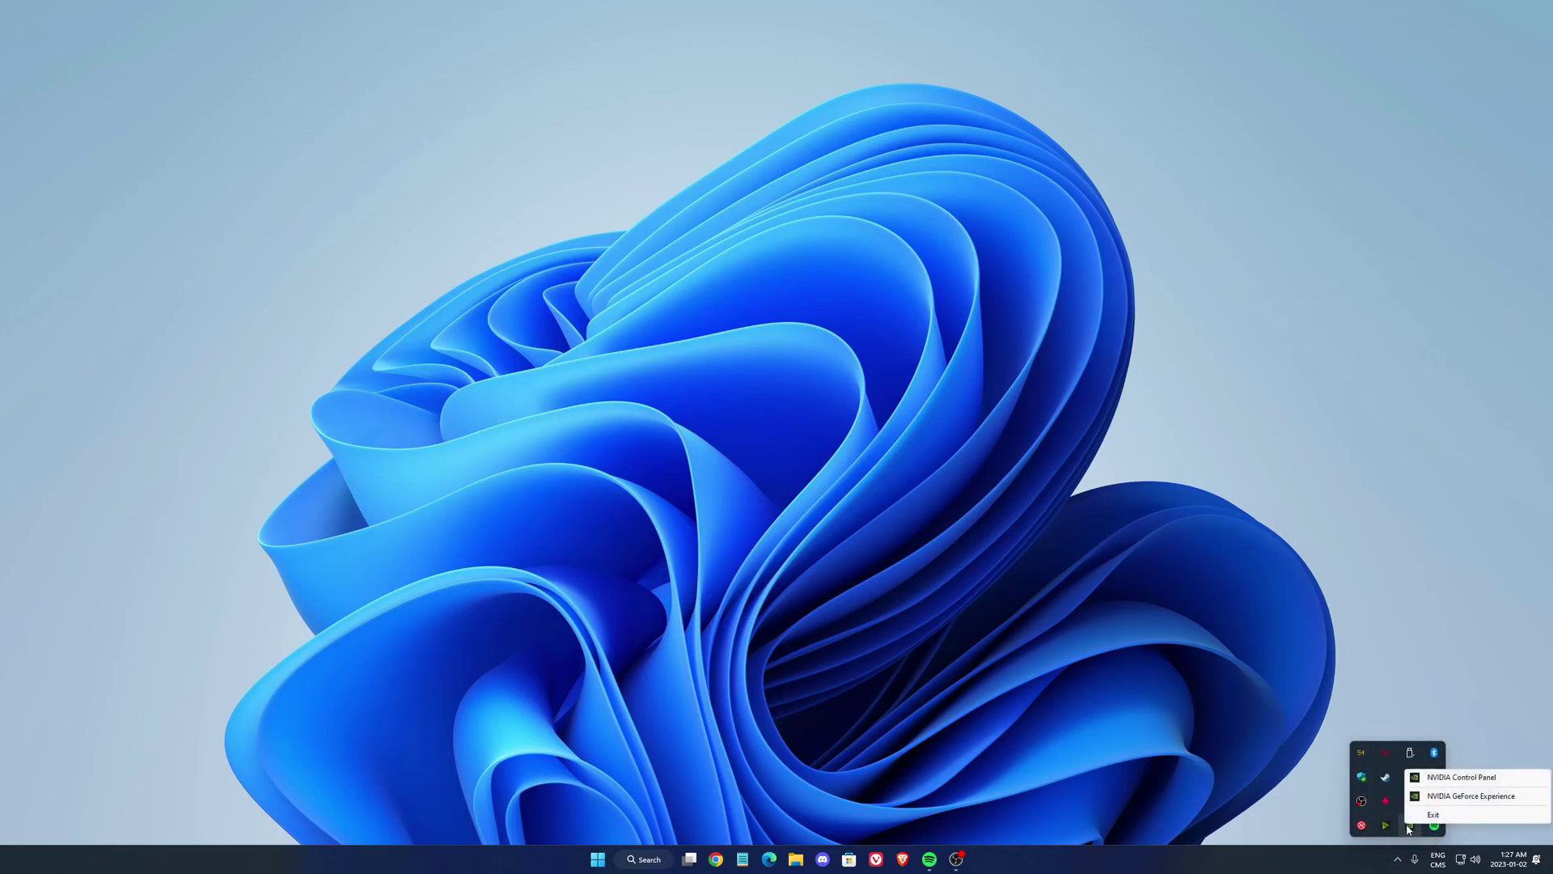
click(1439, 785)
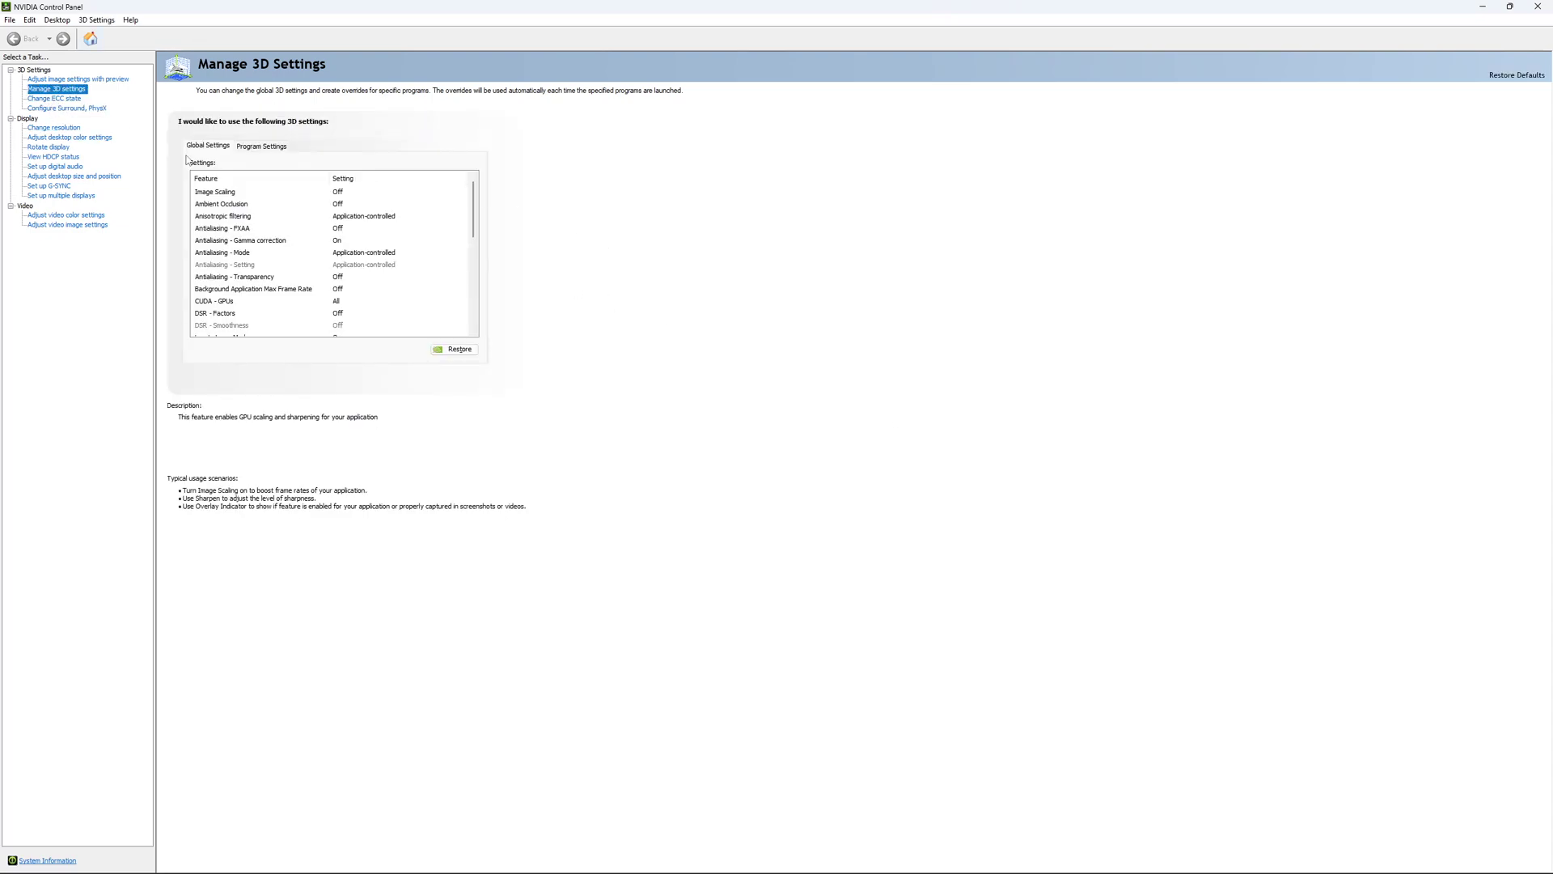
drag(475, 191, 477, 233)
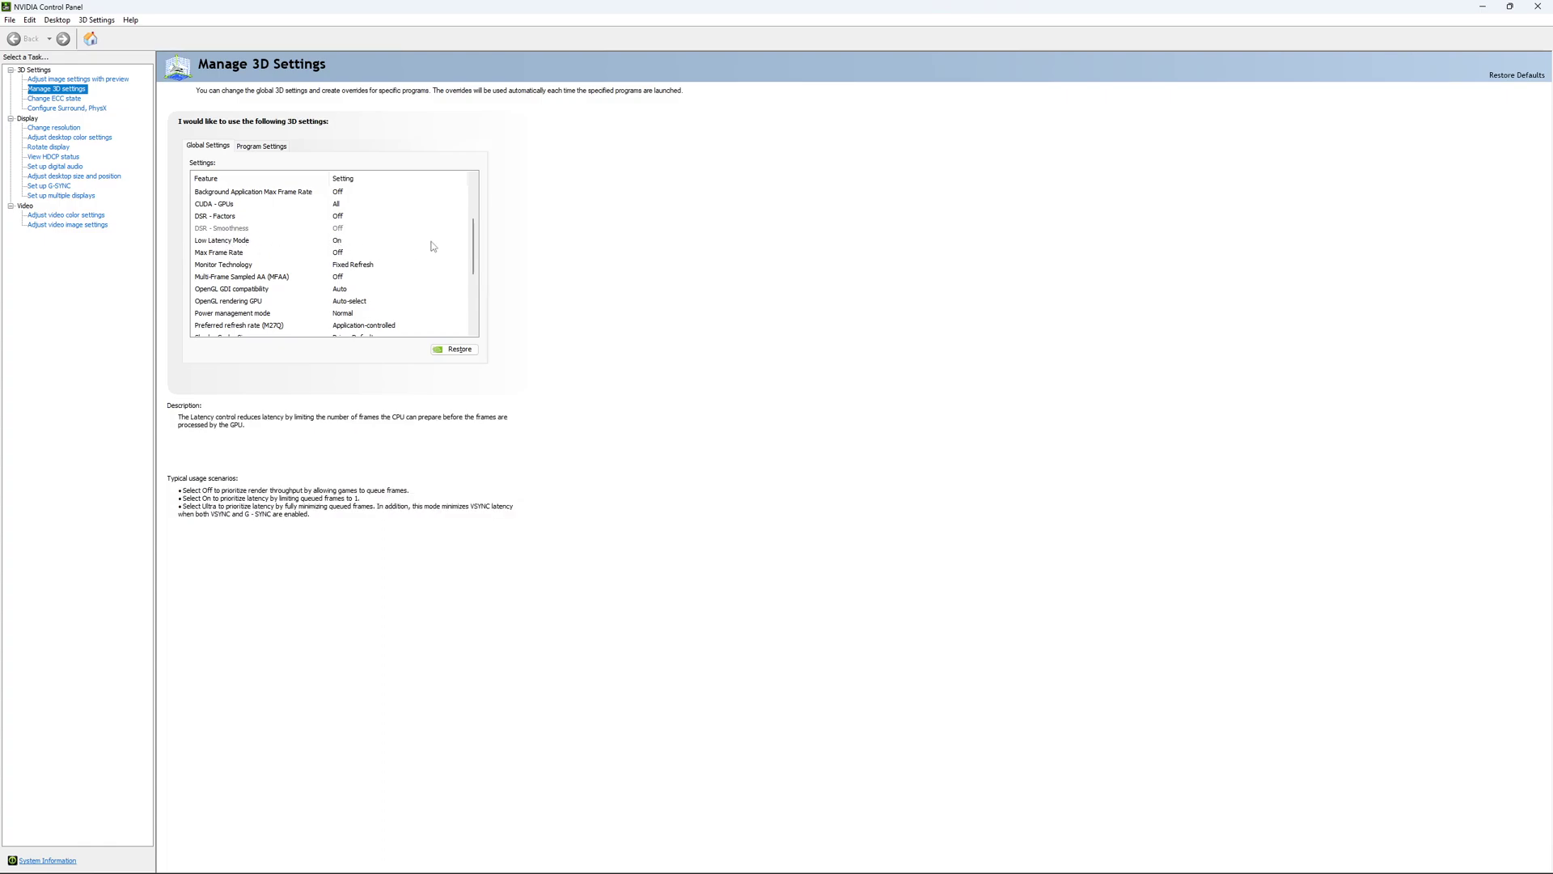
drag(477, 232, 477, 244)
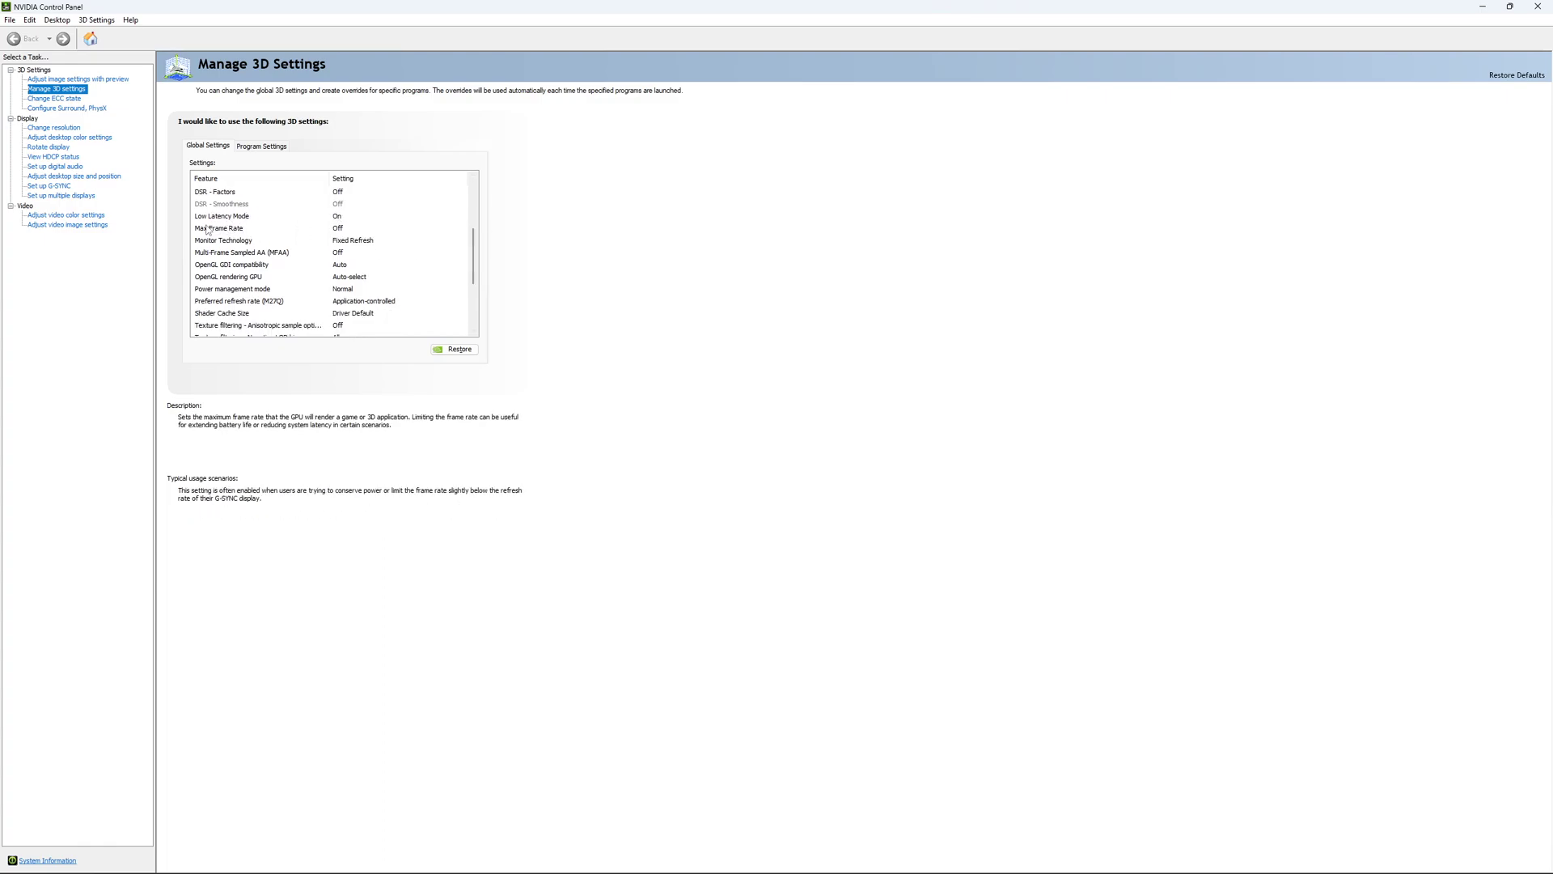
Step: Try a Max Frame Rate cap near 167 FPS, set it back Off, and open Change ECC State
click(331, 230)
click(333, 229)
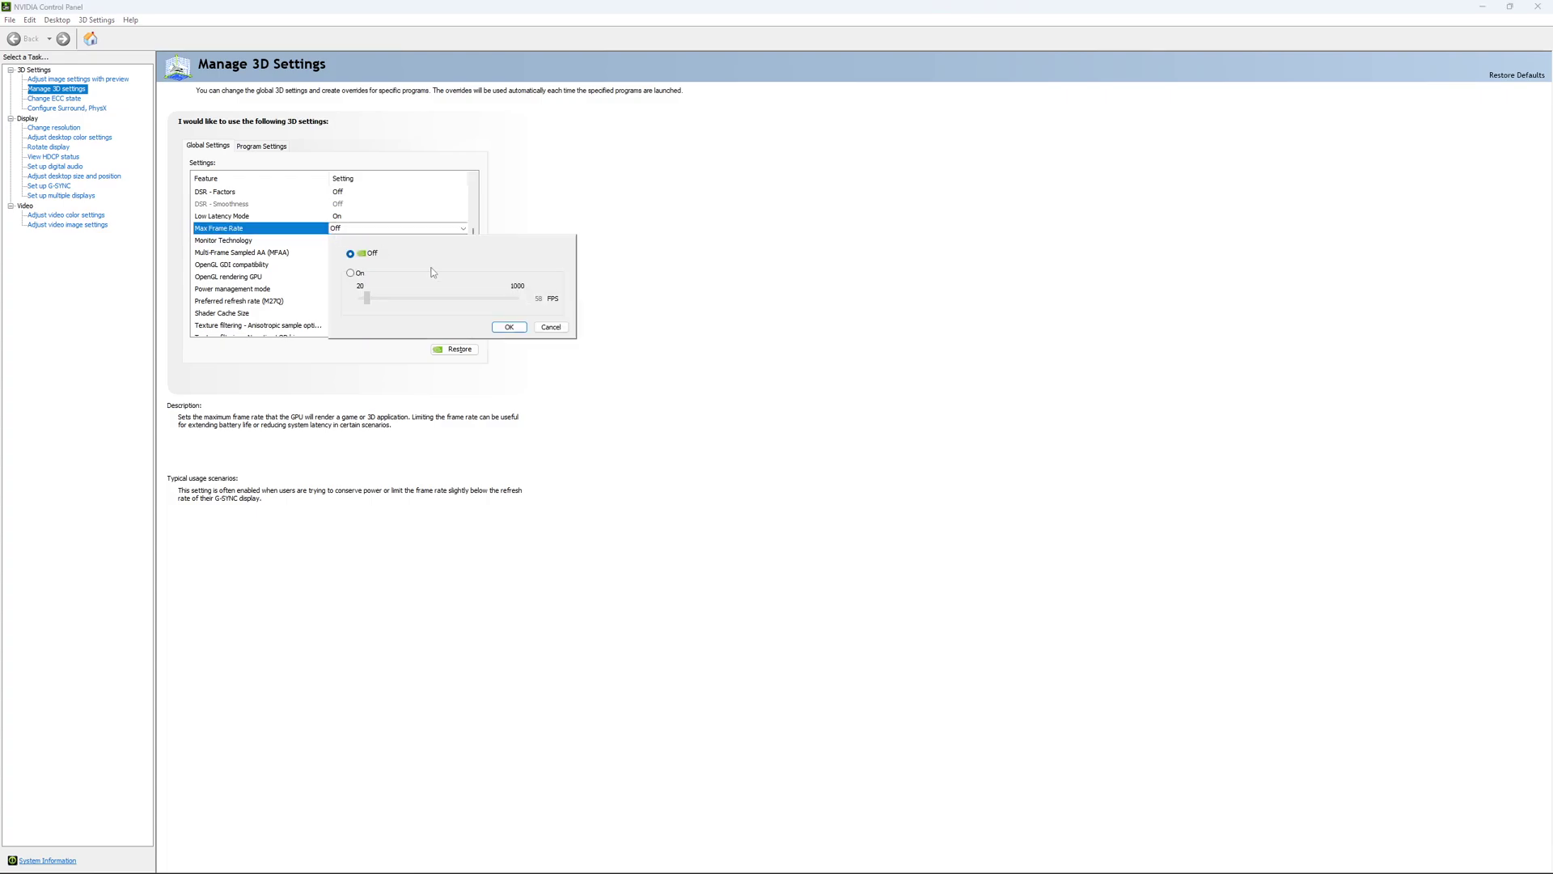
click(351, 274)
drag(391, 309, 388, 308)
click(351, 254)
click(509, 326)
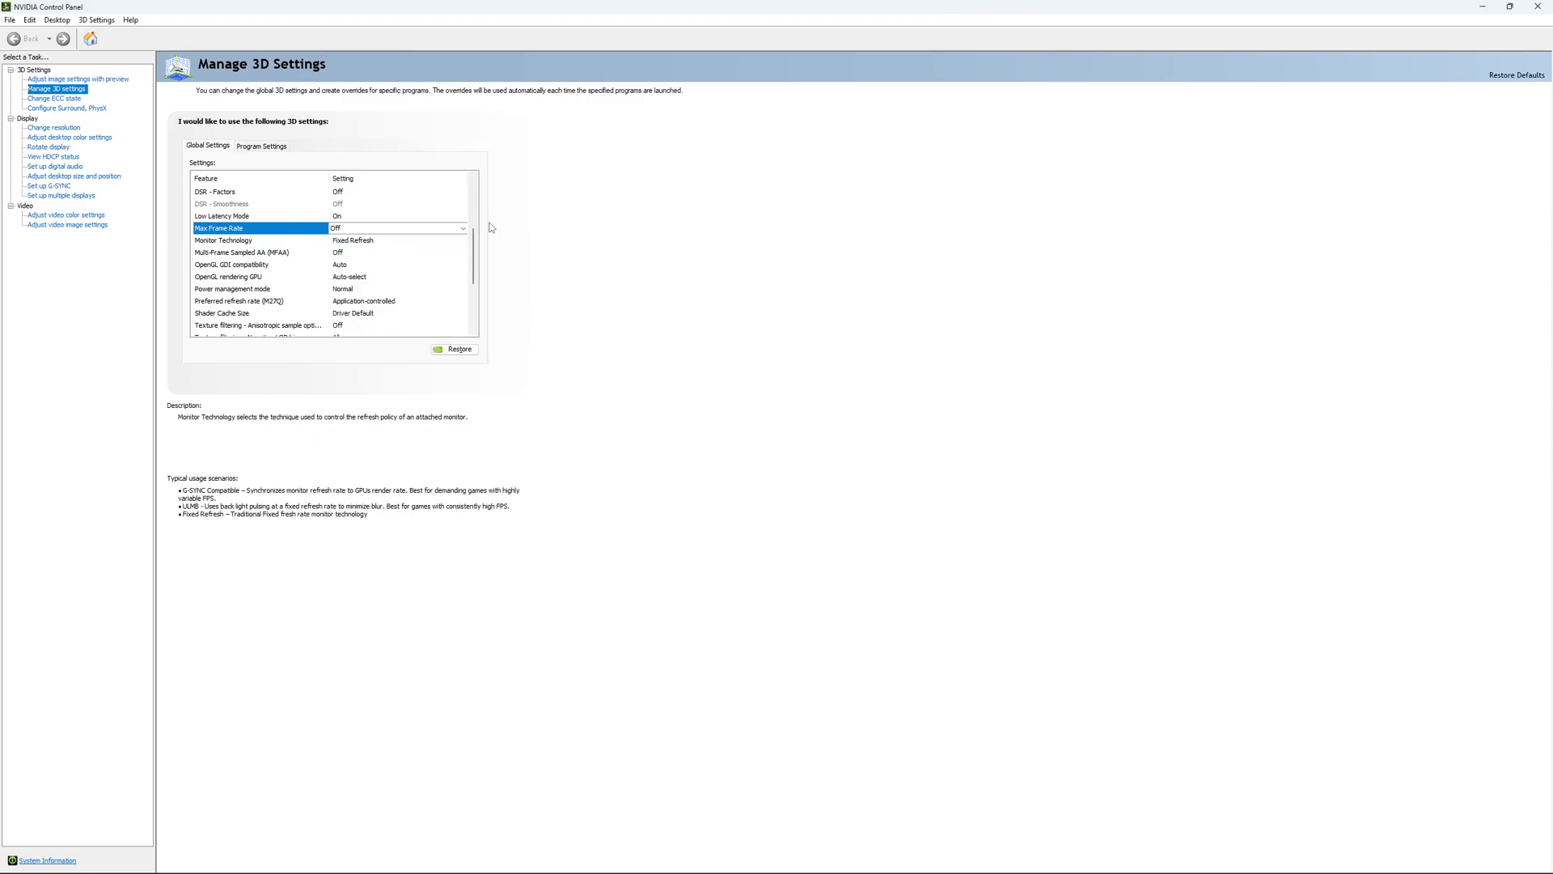
scroll(409, 251, down, 3)
click(63, 99)
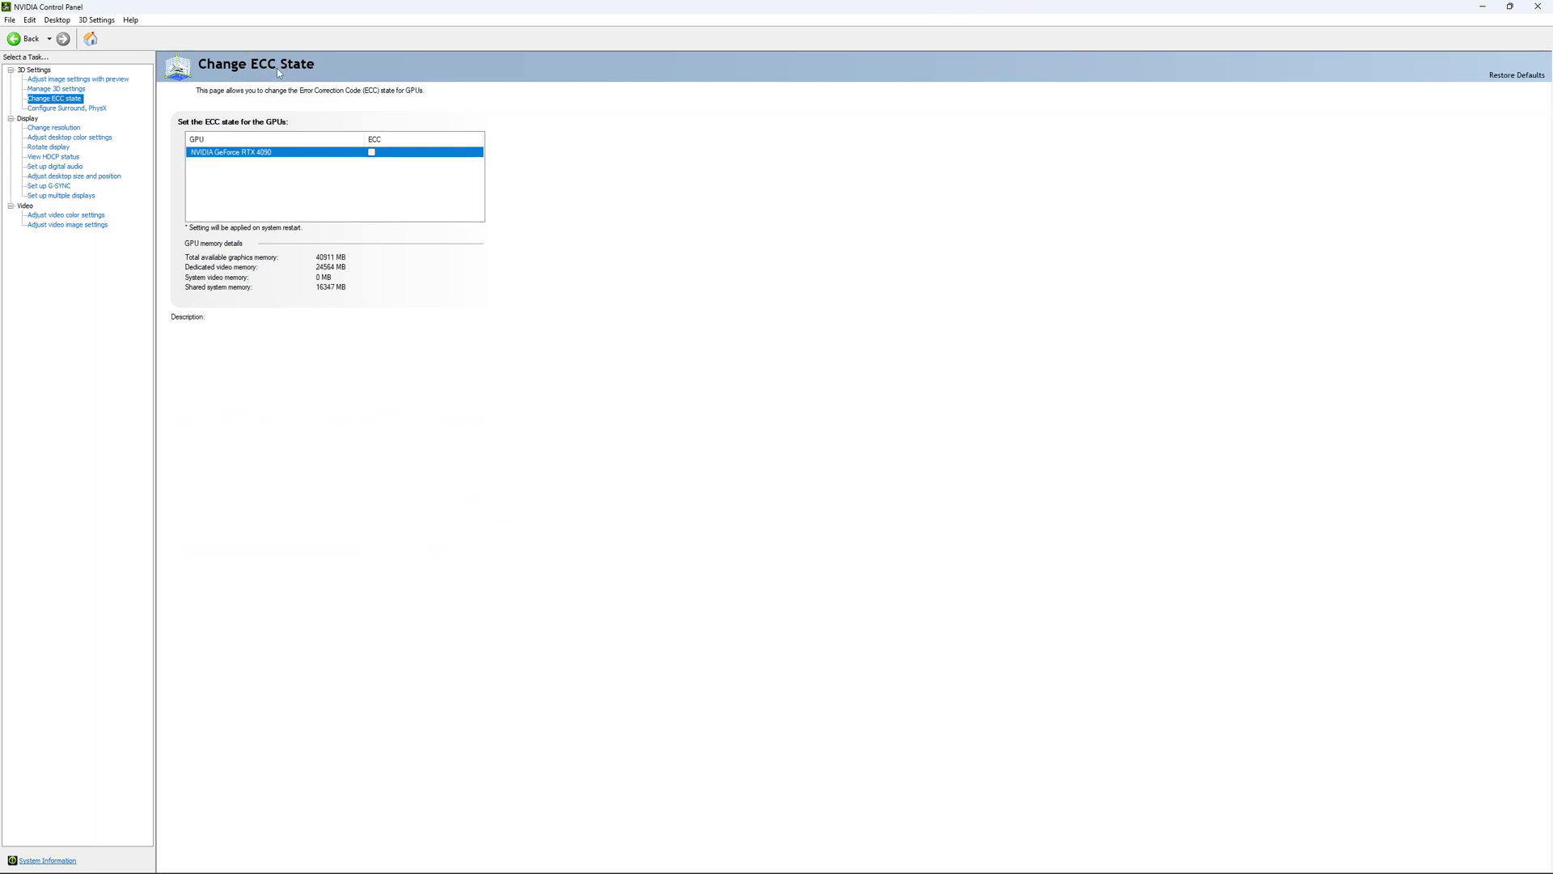
Step: Open Change Resolution and keep the monitor at 2560 × 1440 with 170Hz refresh rate
mouse_move(372, 160)
click(42, 129)
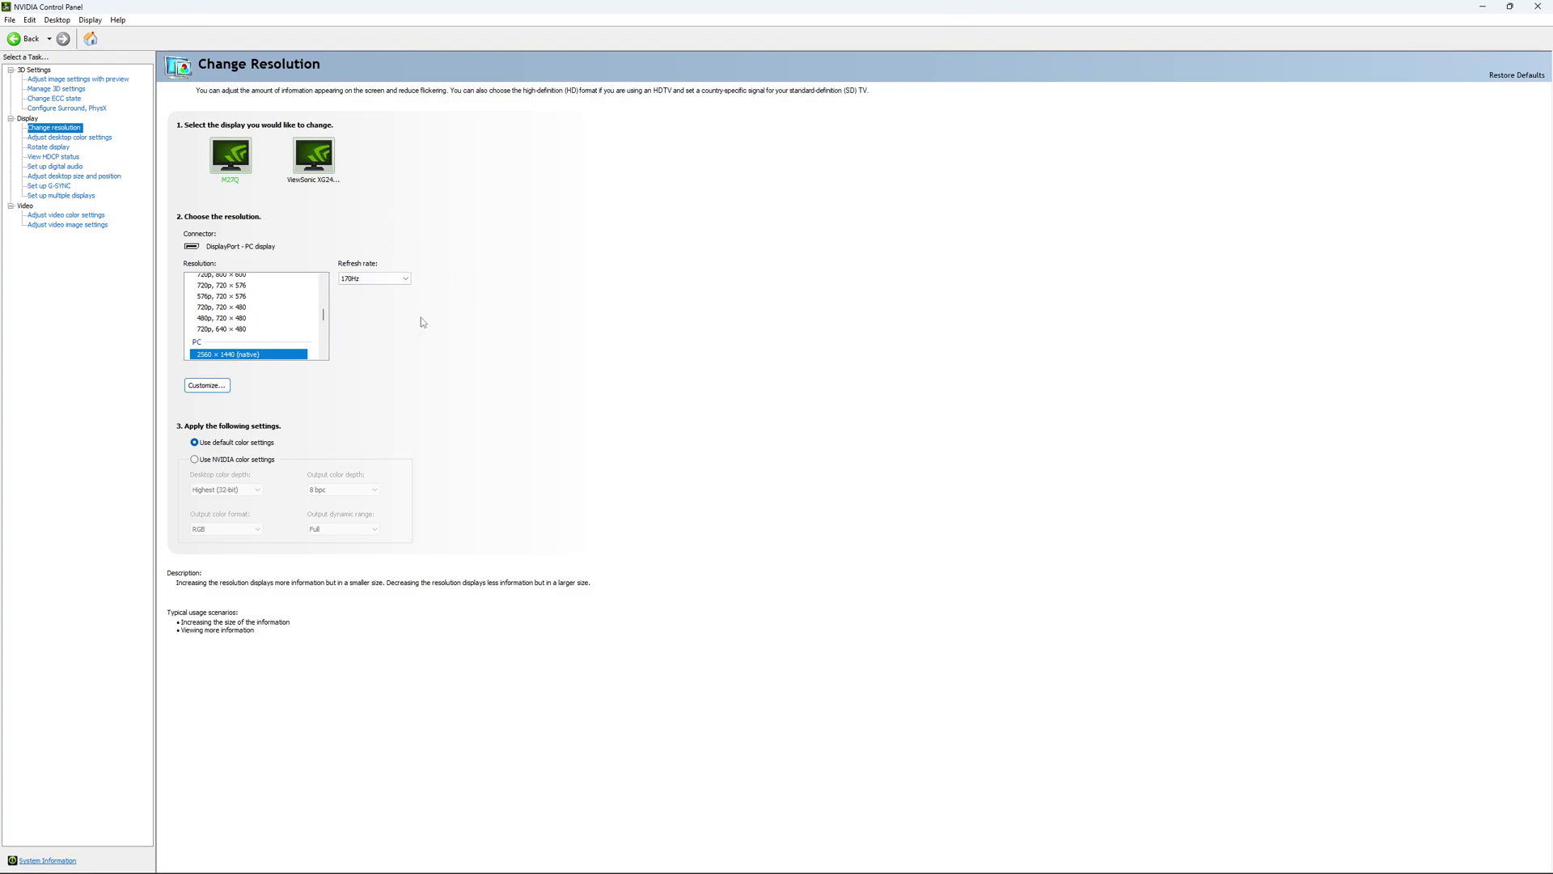
click(387, 281)
click(386, 289)
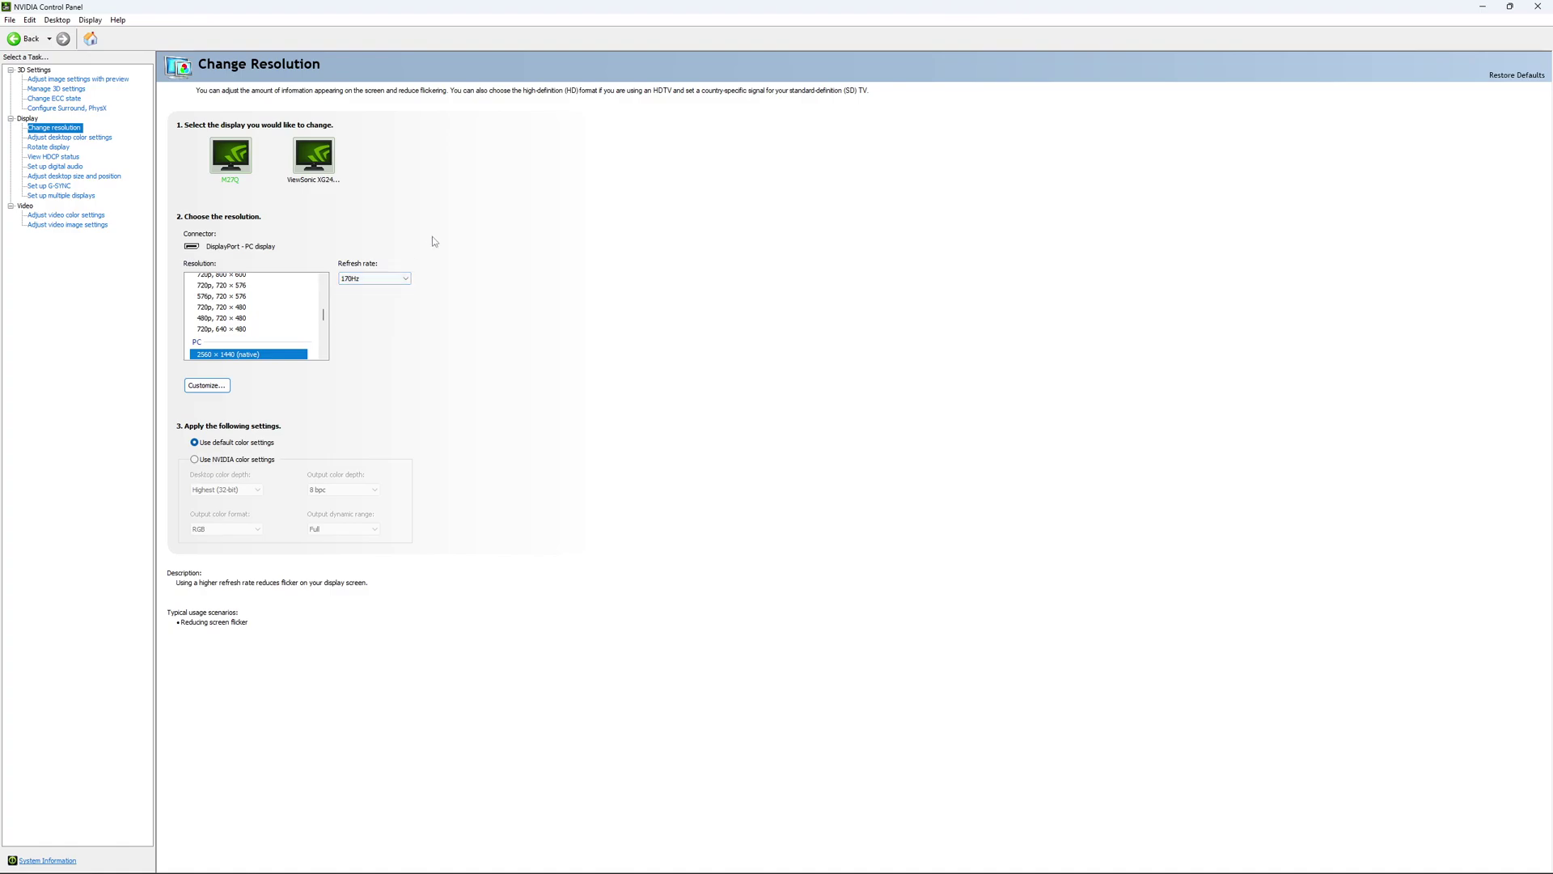
click(394, 279)
click(542, 300)
click(385, 275)
click(550, 276)
Step: Open Display > Set up G-SYNC and leave Enable G-SYNC unchecked
click(54, 189)
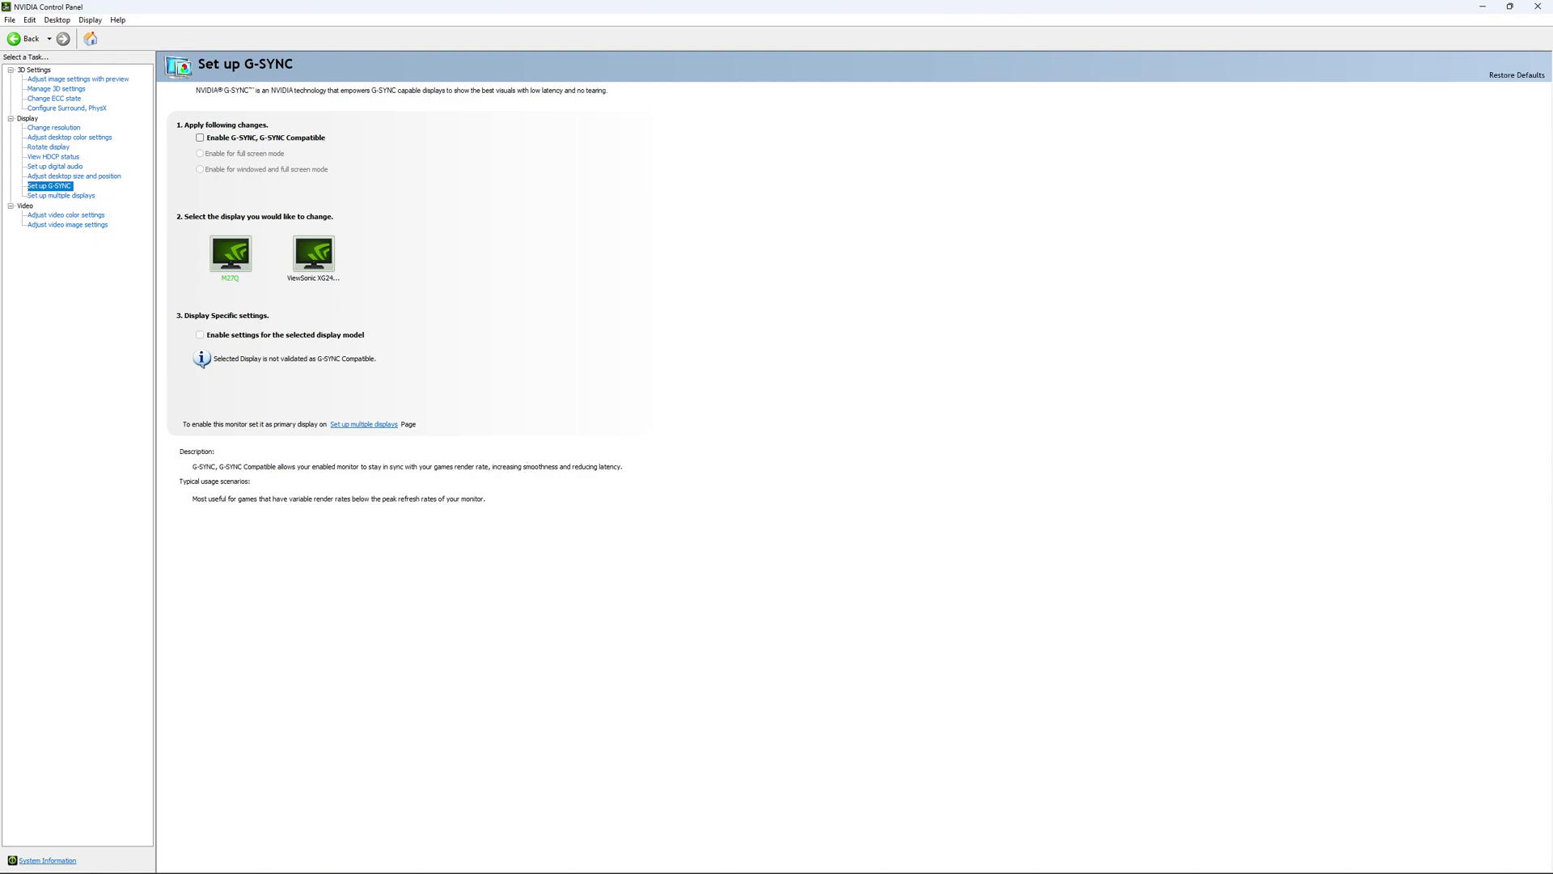
Step: Close the NVIDIA panel and open Power Options to review the High performance plan
key(super+d)
click(150, 862)
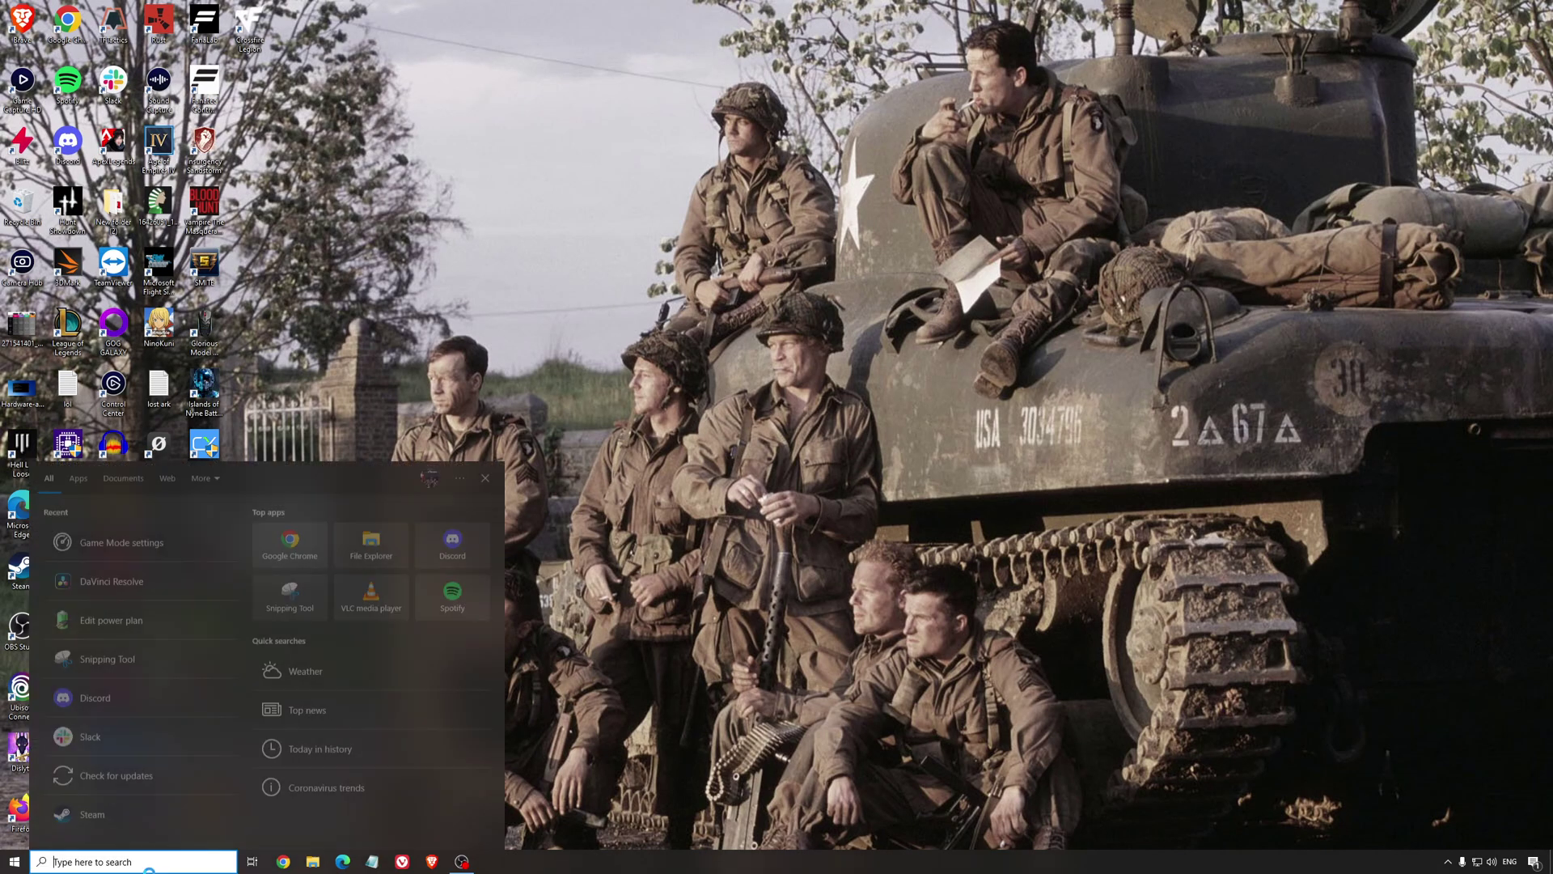
text(nvidia)
key(Return)
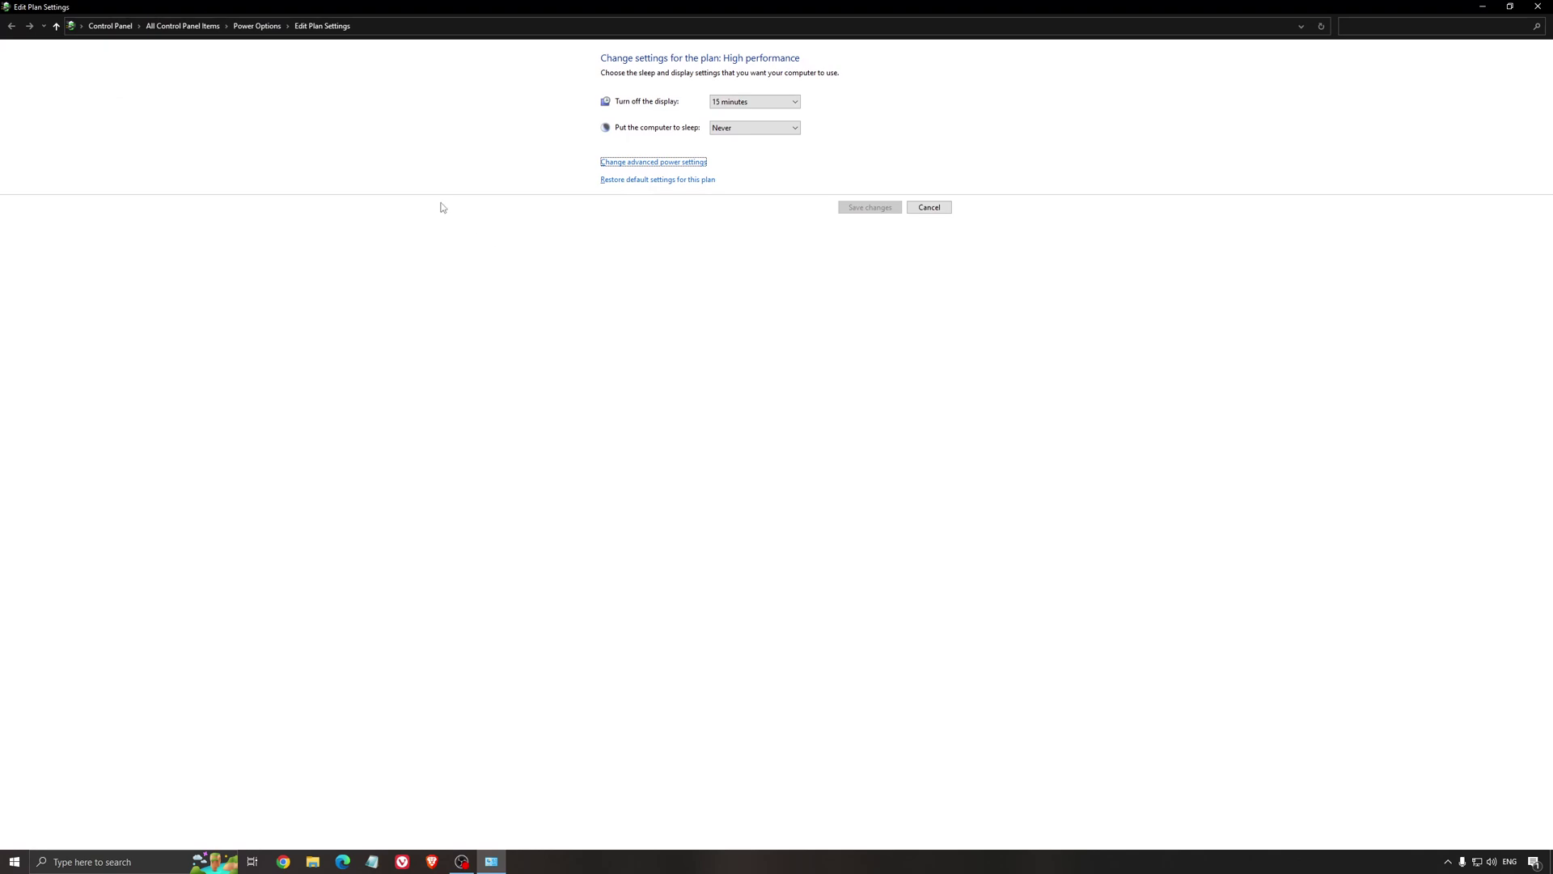
click(257, 26)
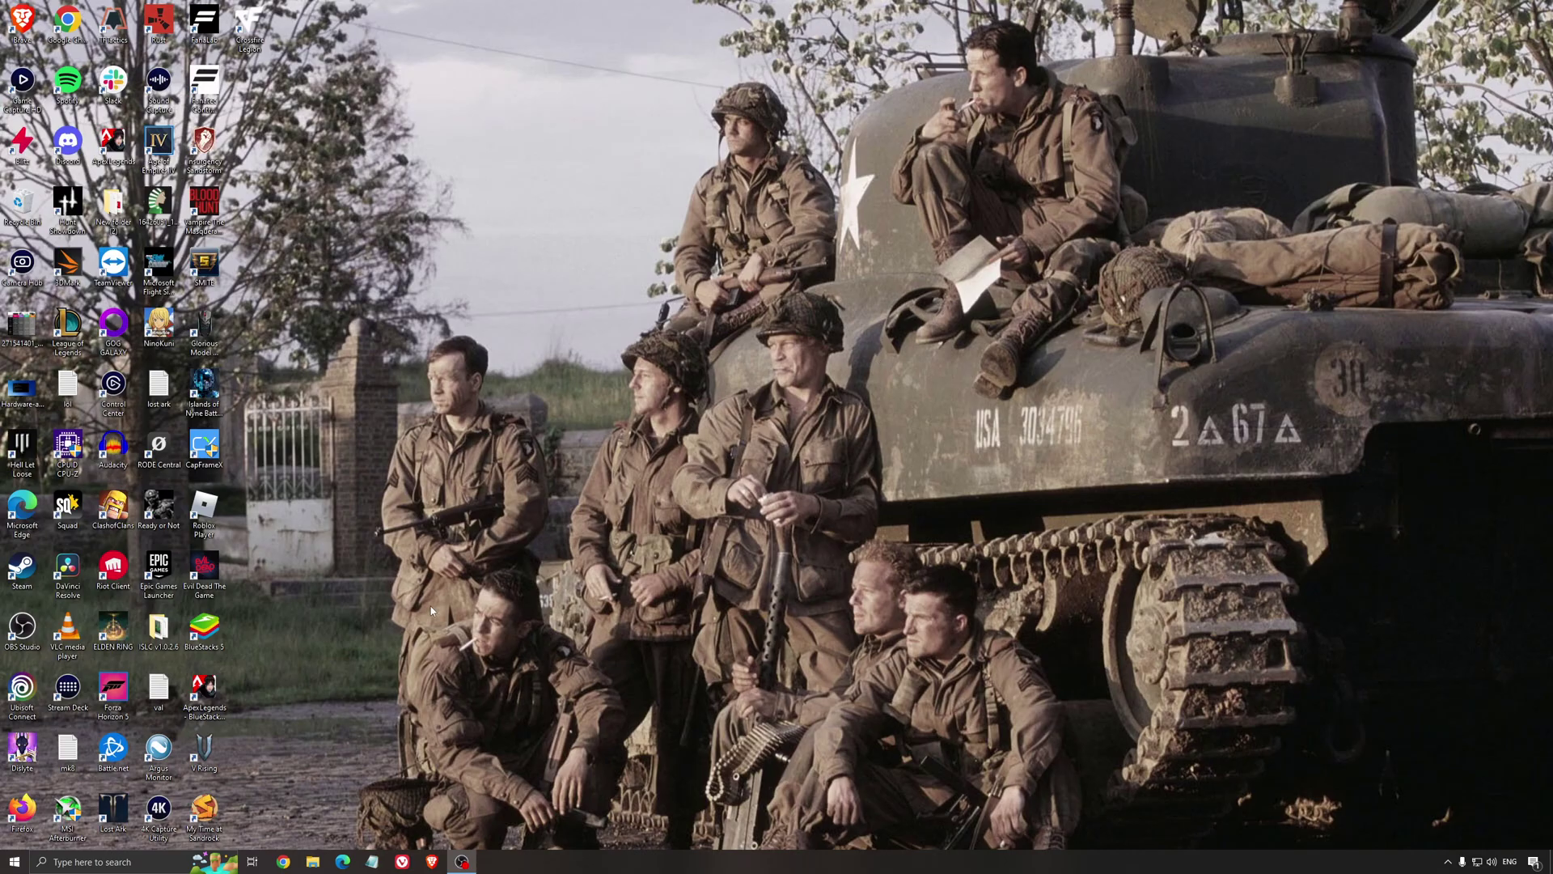
Step: Launch ISLC and start it with 1024 MB list and 16000 MB free-memory thresholds, then minimize it
double_click(159, 628)
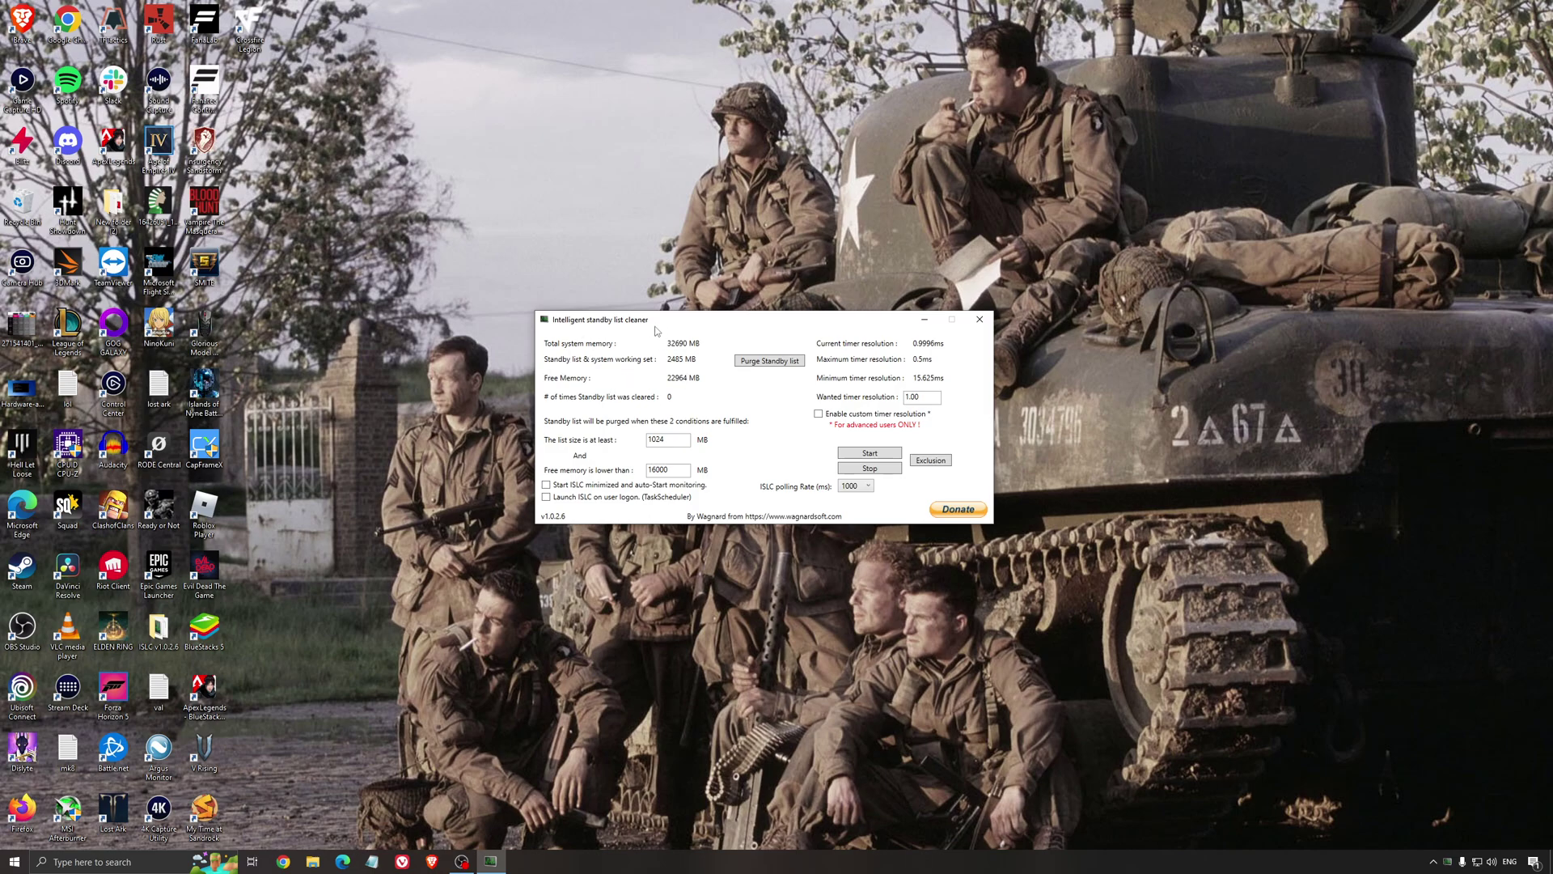
drag(654, 326, 648, 334)
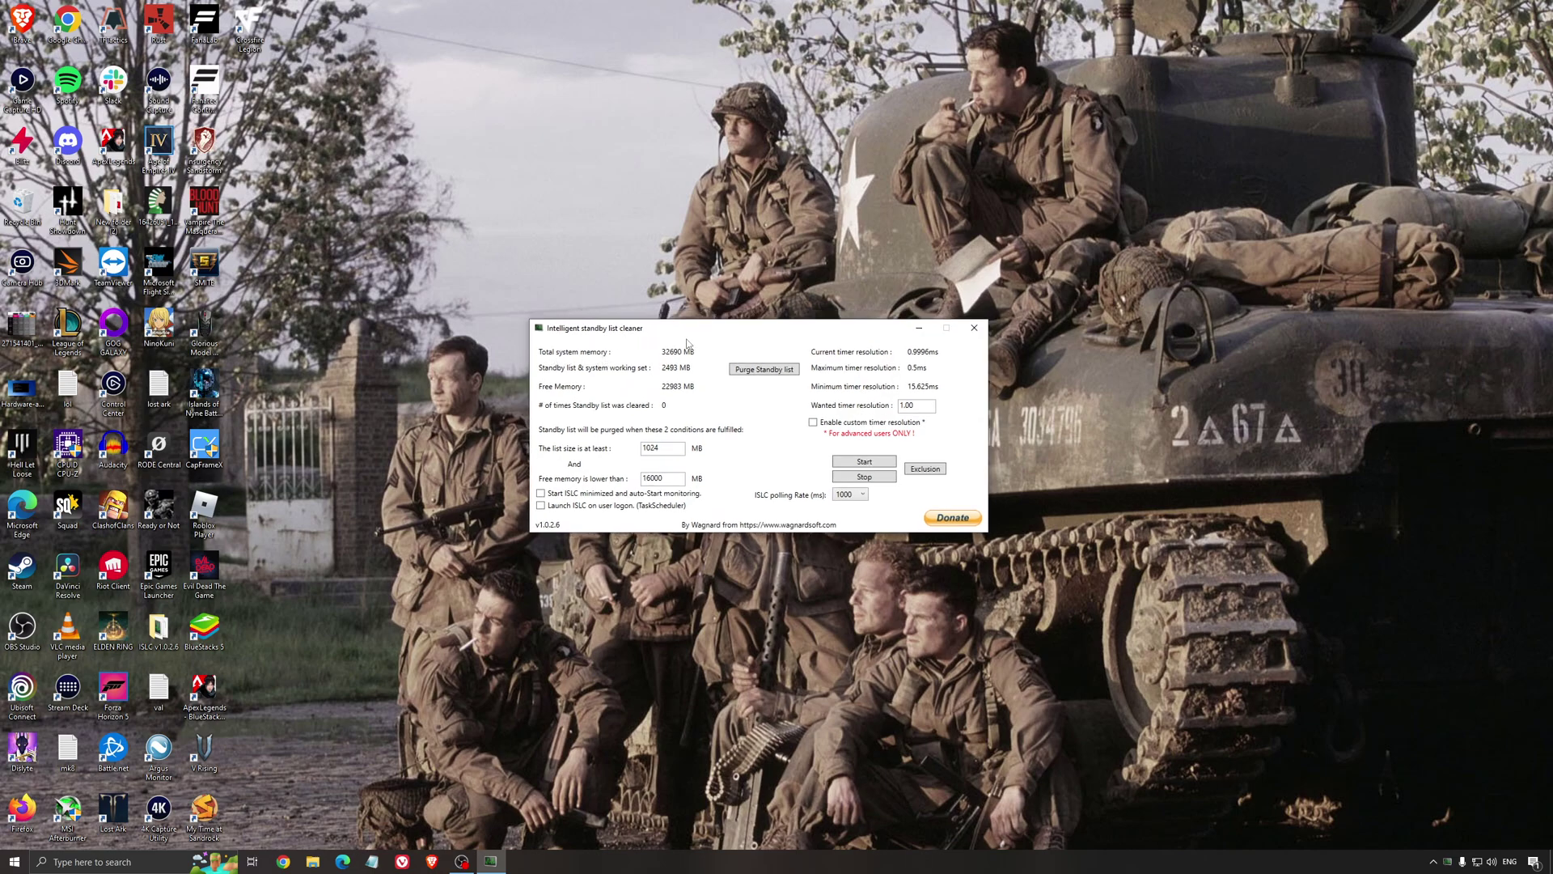
double_click(676, 478)
click(859, 461)
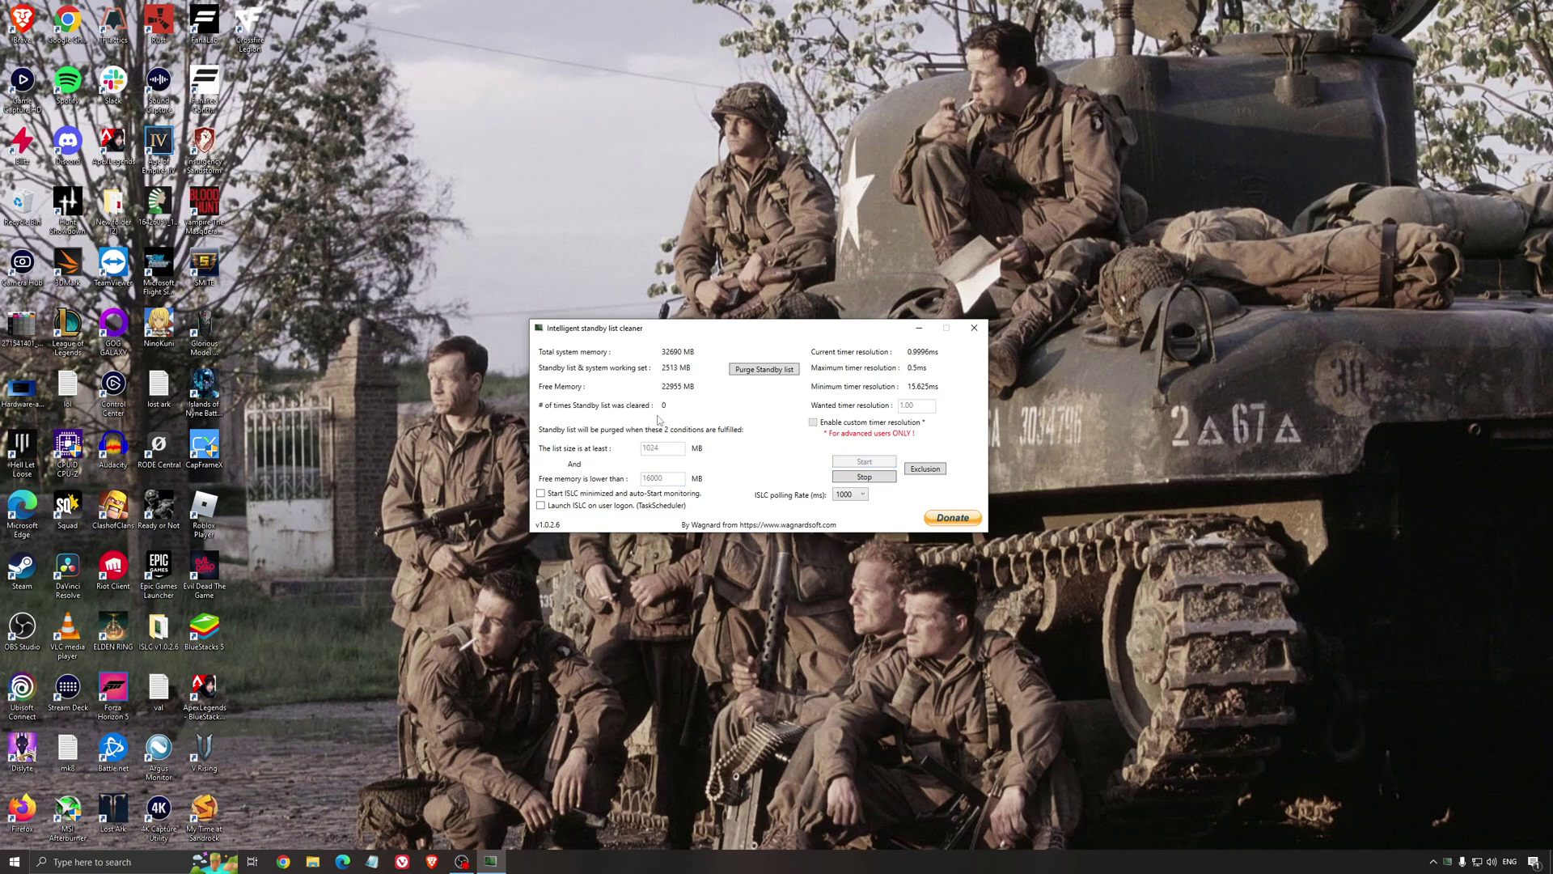
drag(822, 325, 873, 325)
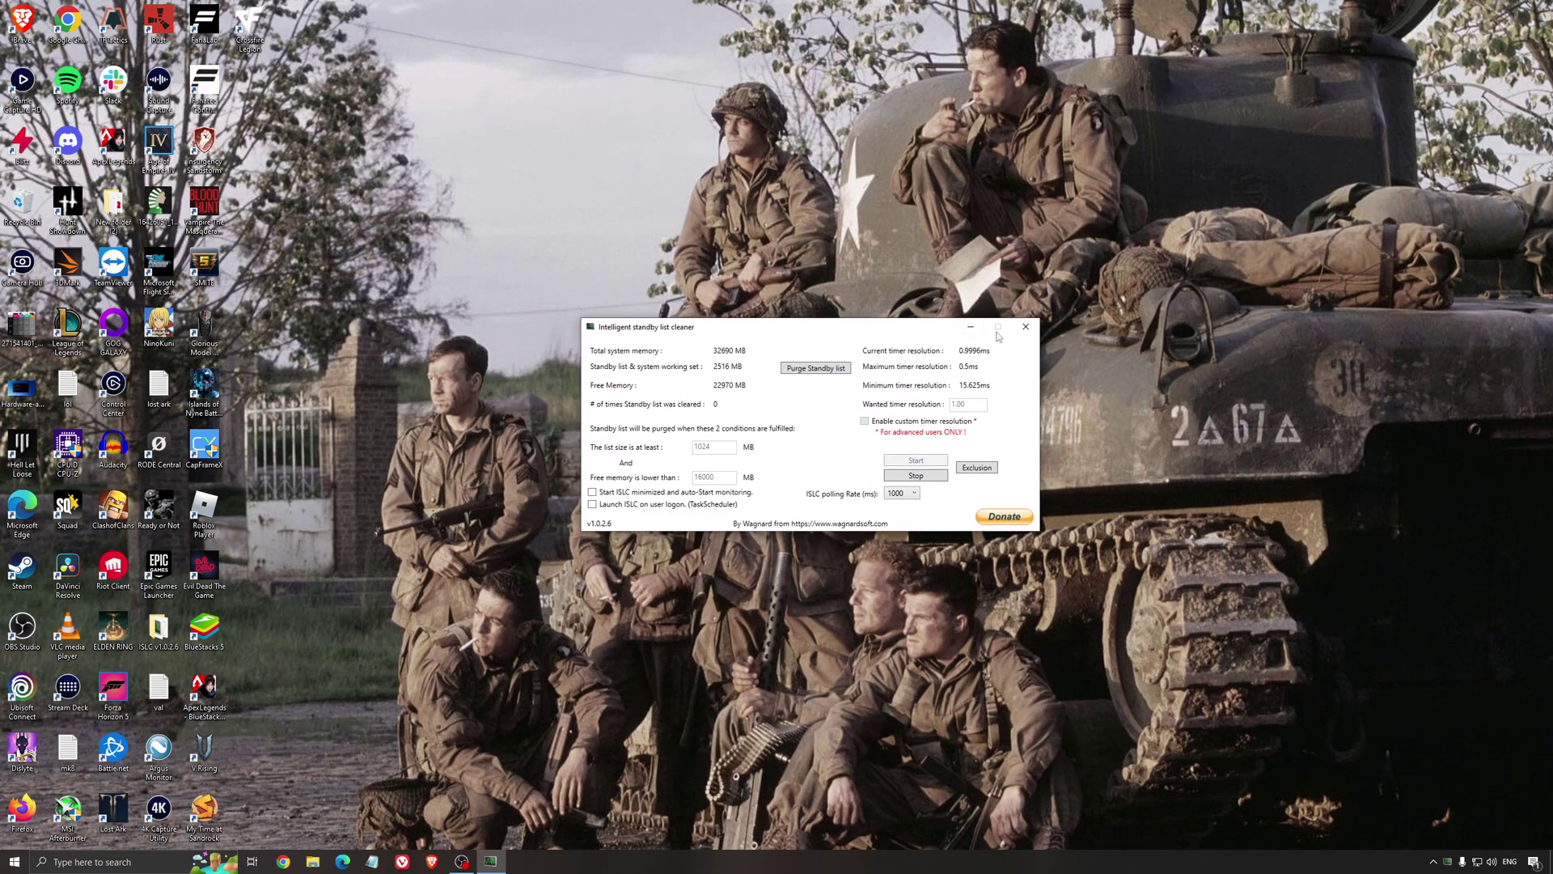
click(971, 327)
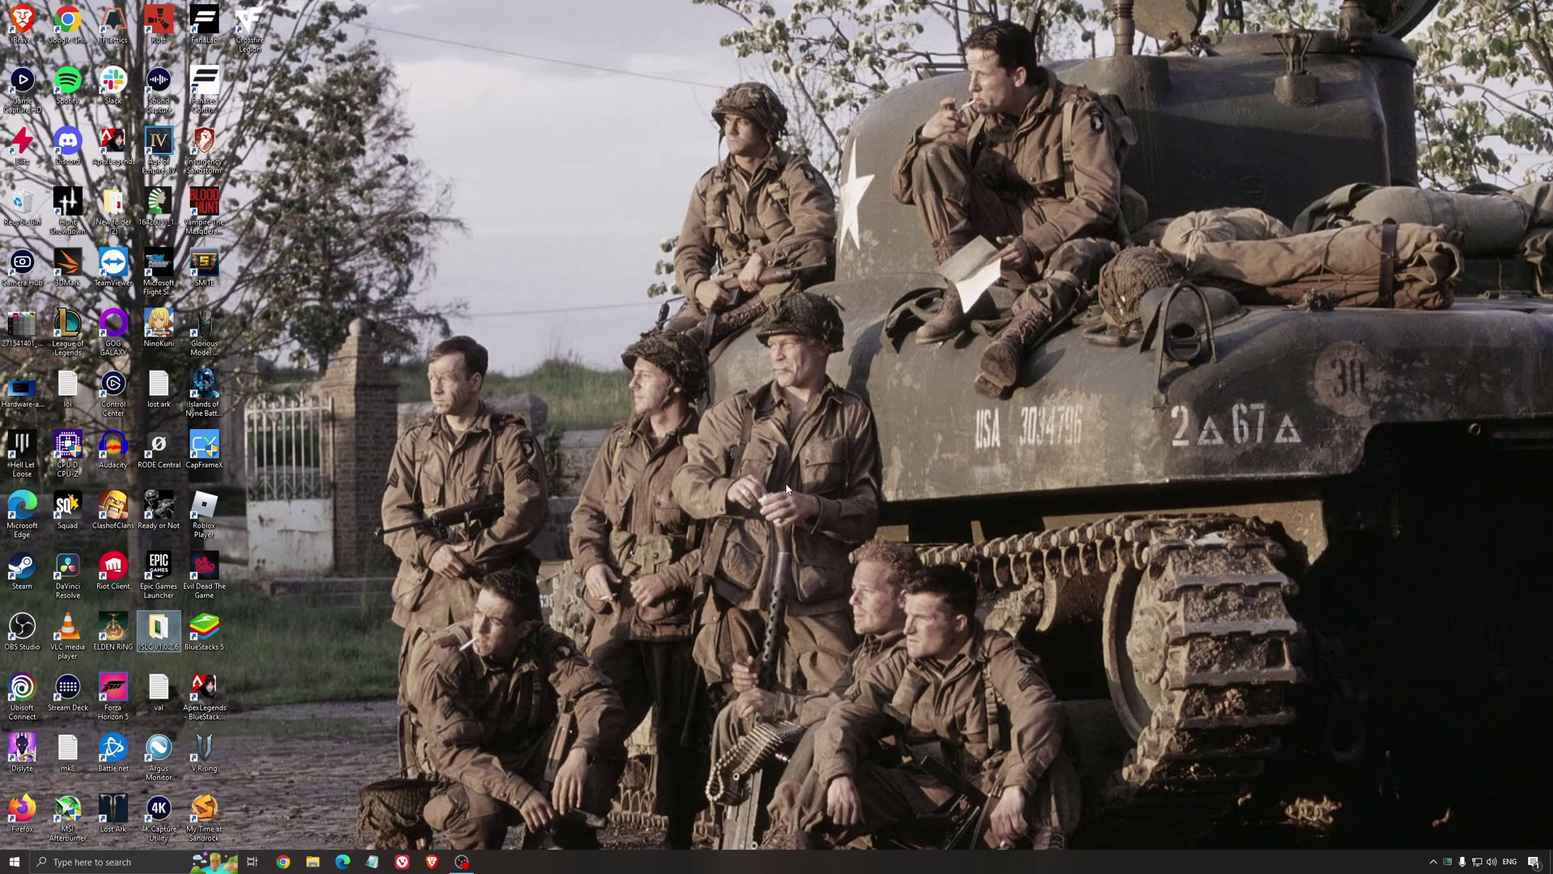
click(751, 433)
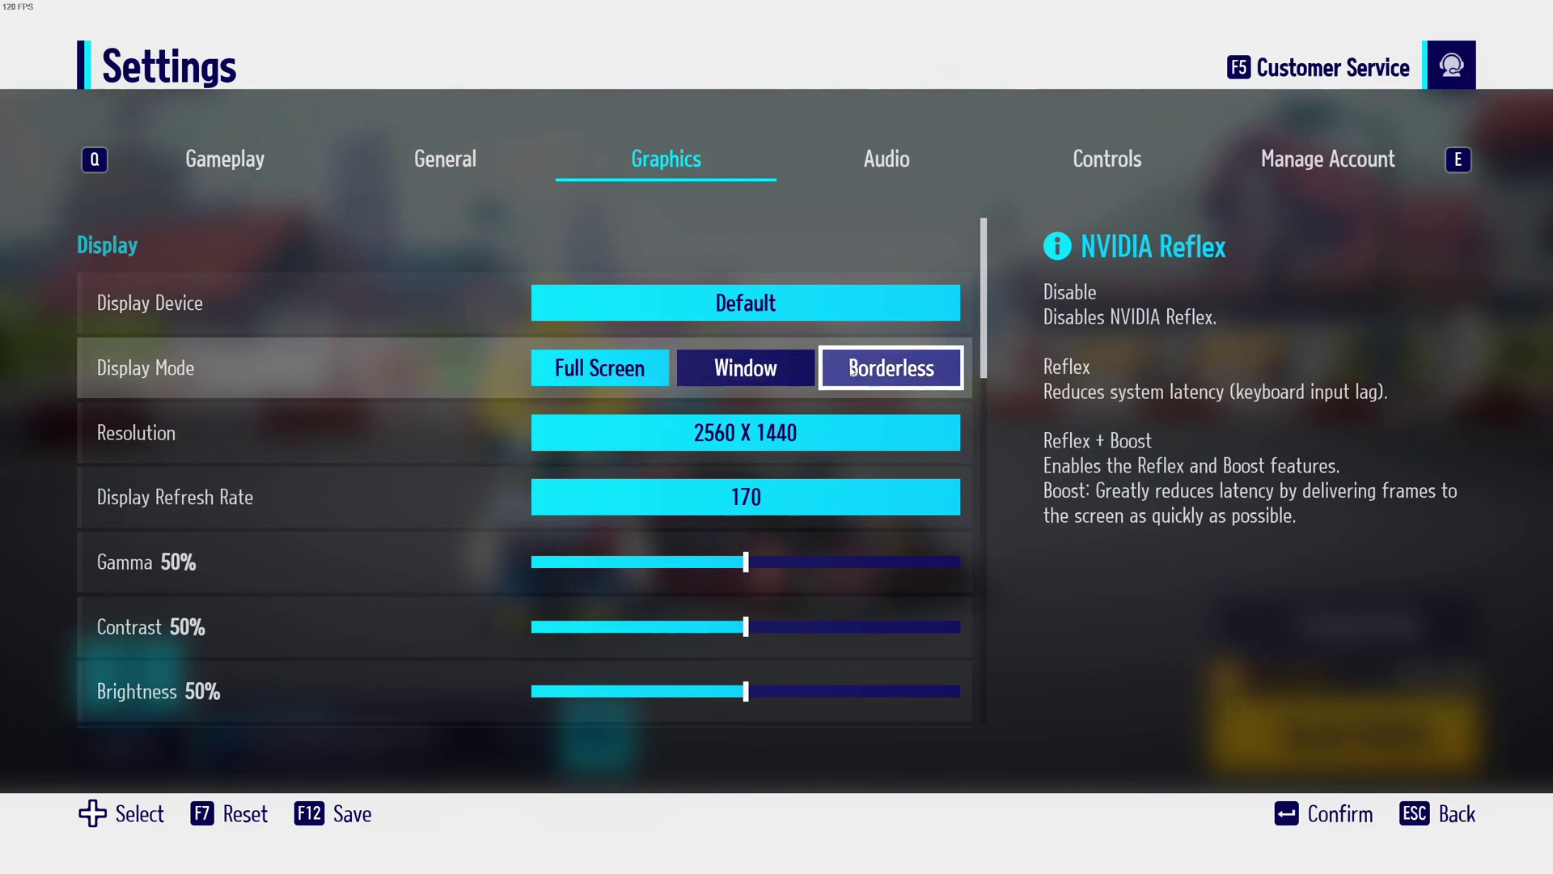
Step: Keep Display Mode at Full Screen and set Display Refresh Rate to 170
scroll(594, 389, down, 2)
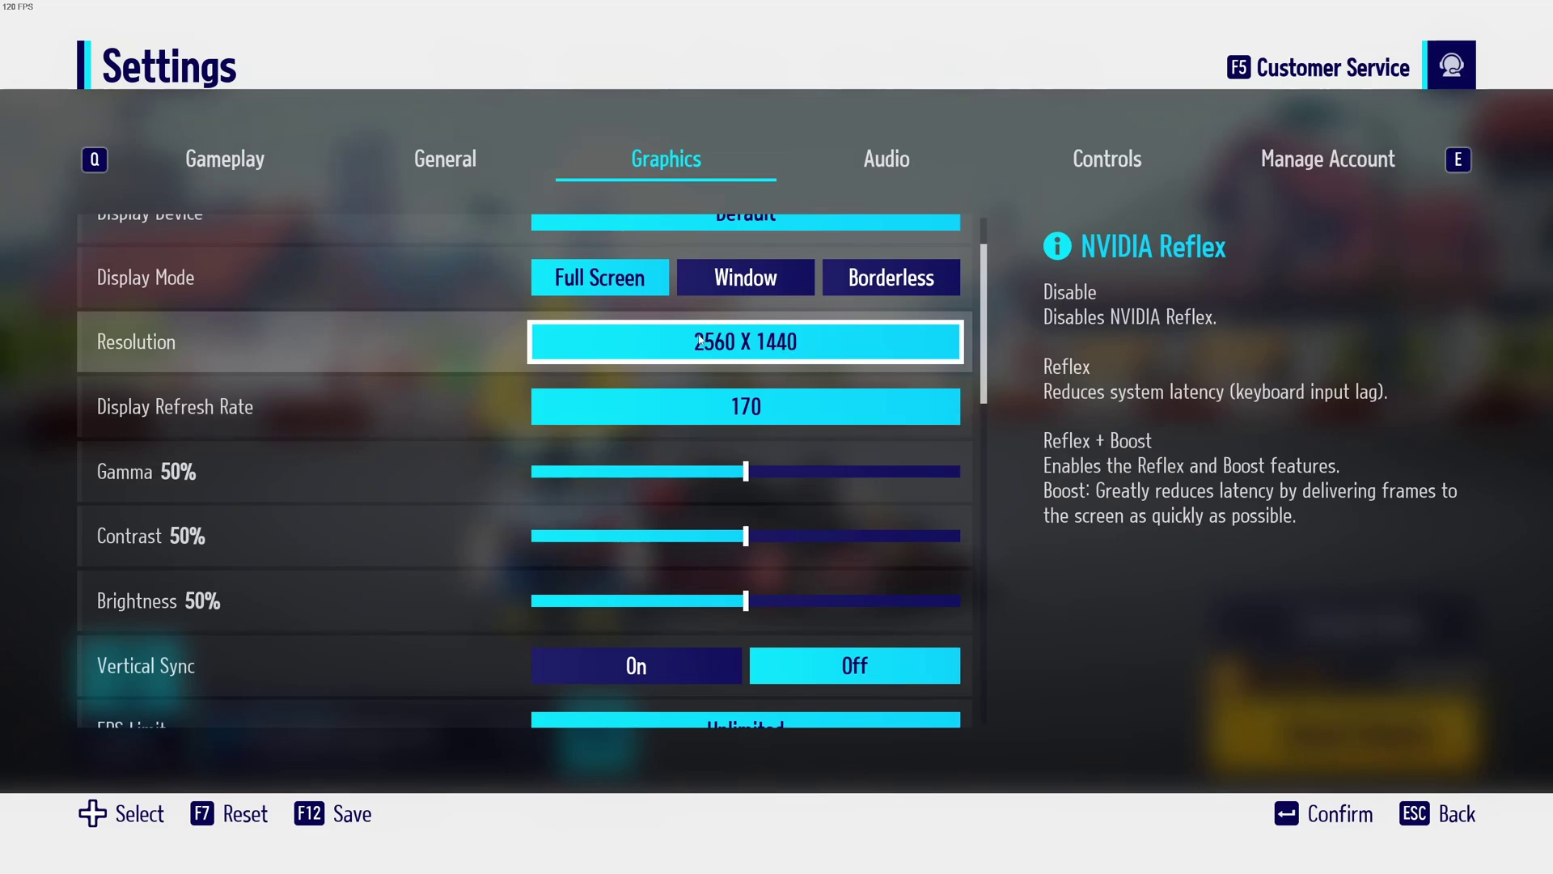
scroll(701, 343, down, 1)
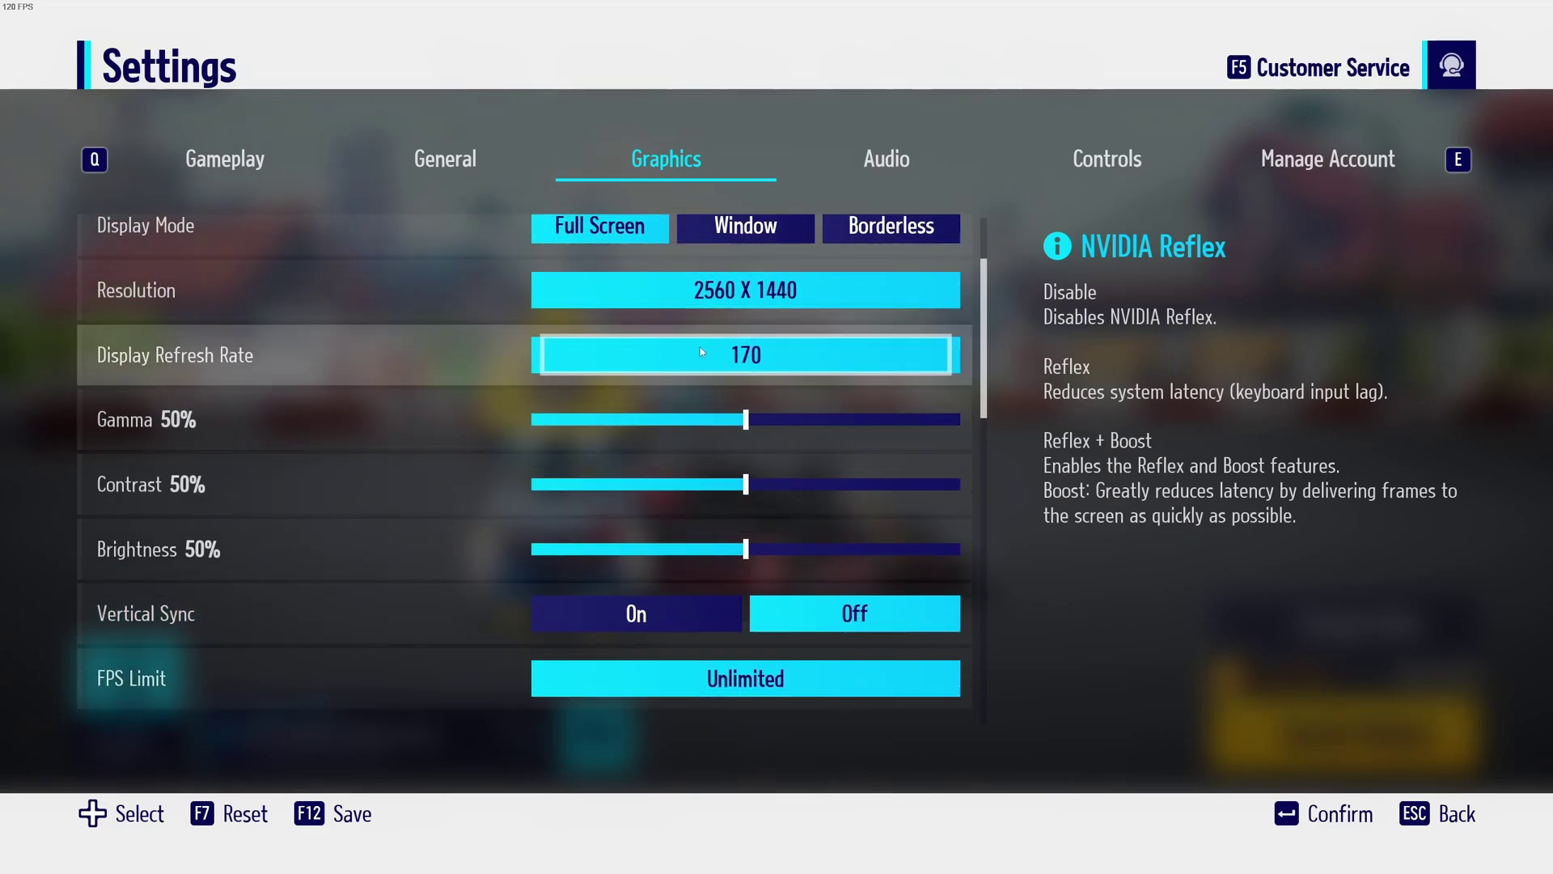
click(701, 348)
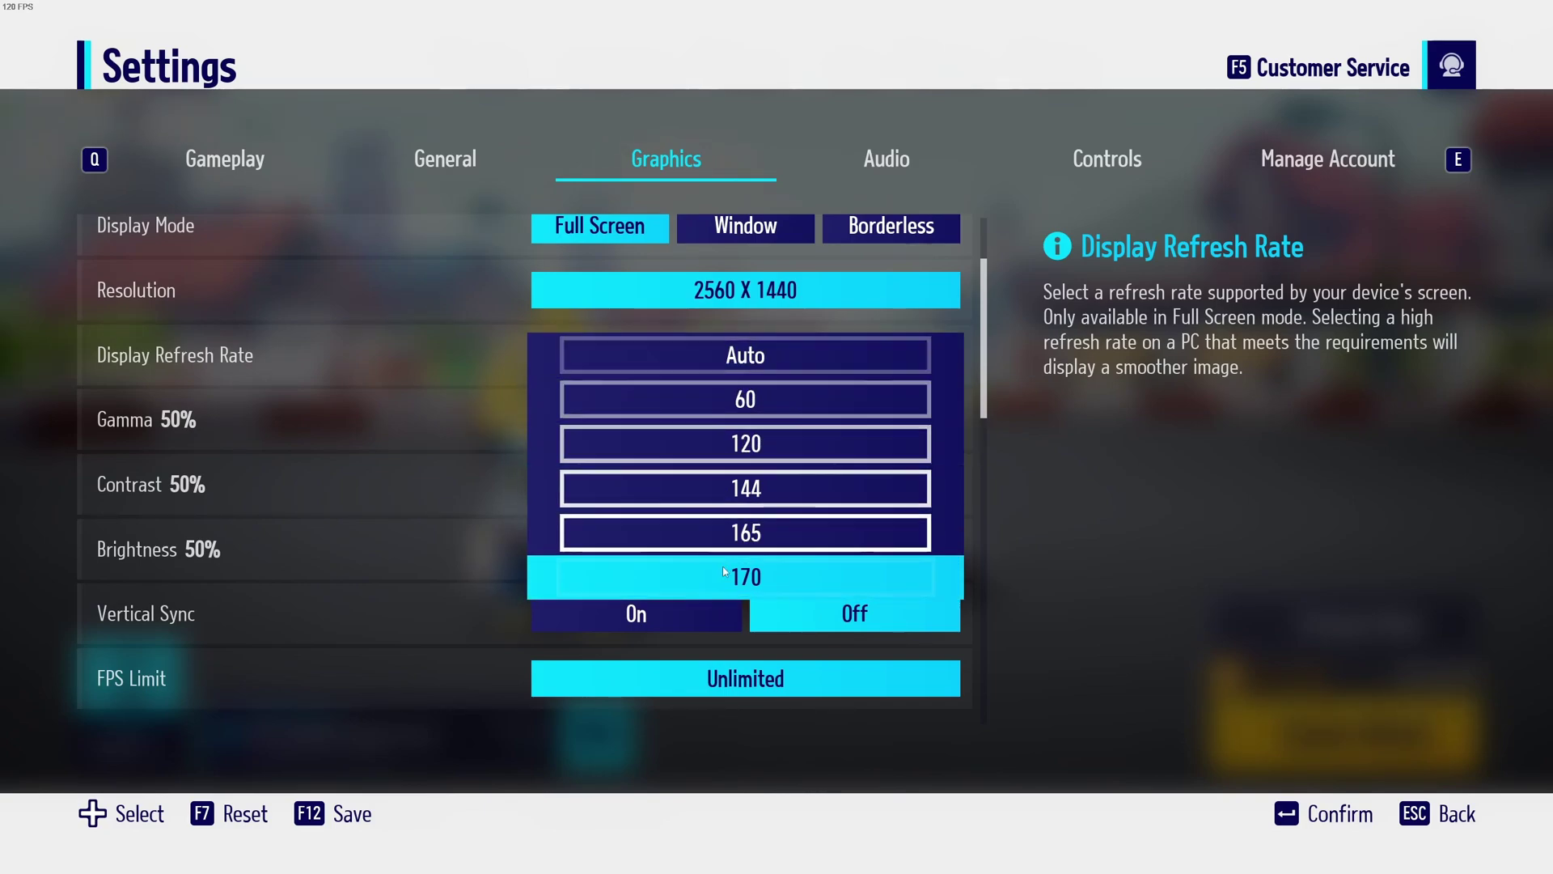
click(750, 579)
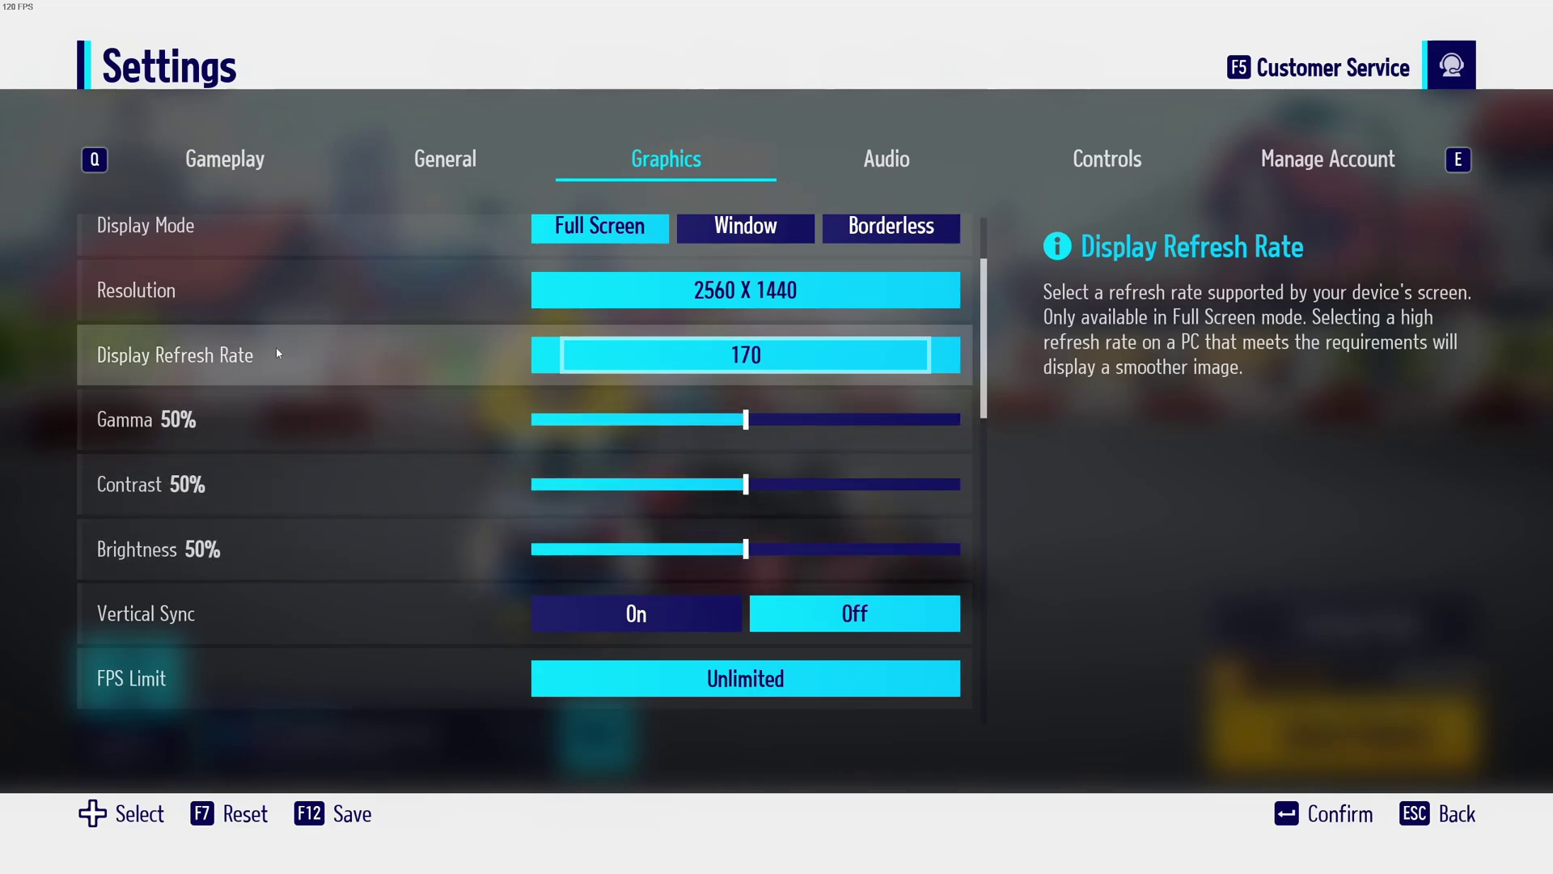
scroll(502, 361, down, 2)
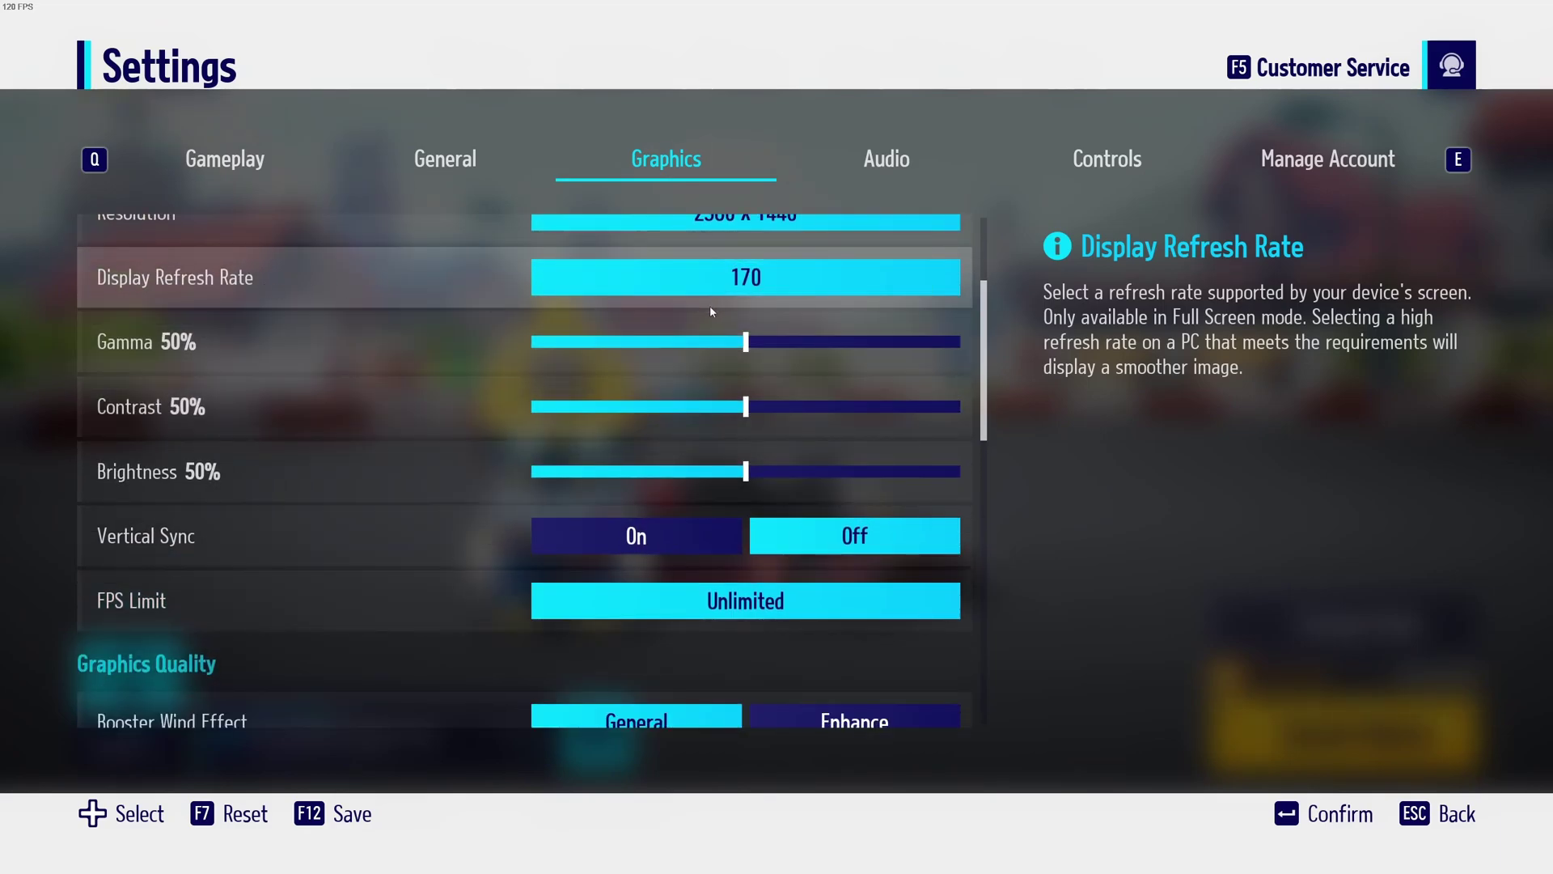
Step: Check the FPS Limit values and leave it at Unlimited with Vertical Sync Off
scroll(688, 331, down, 3)
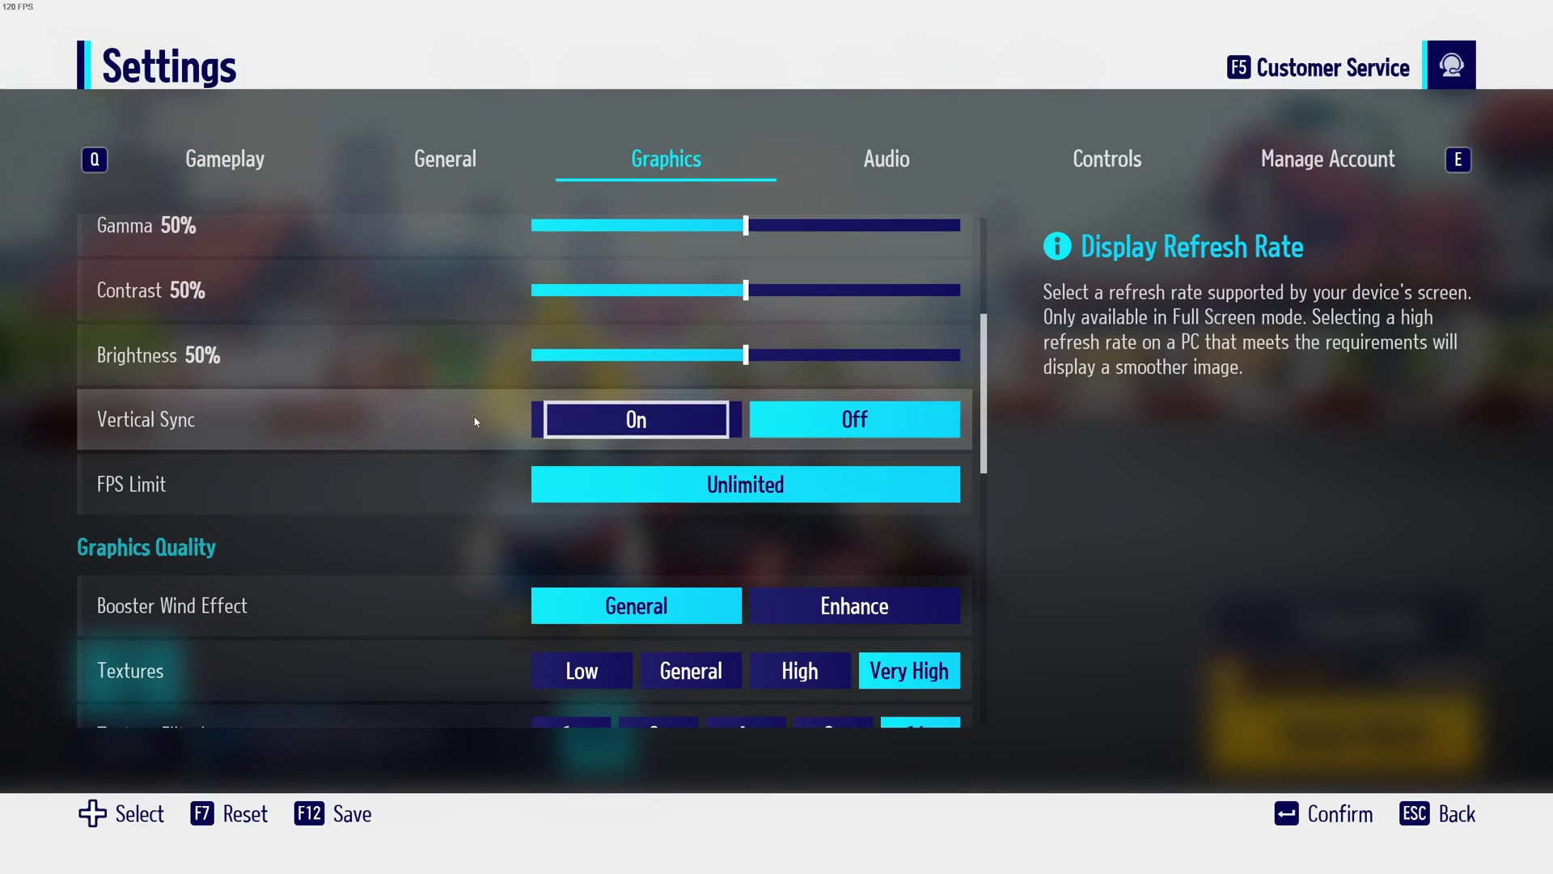
scroll(602, 426, down, 1)
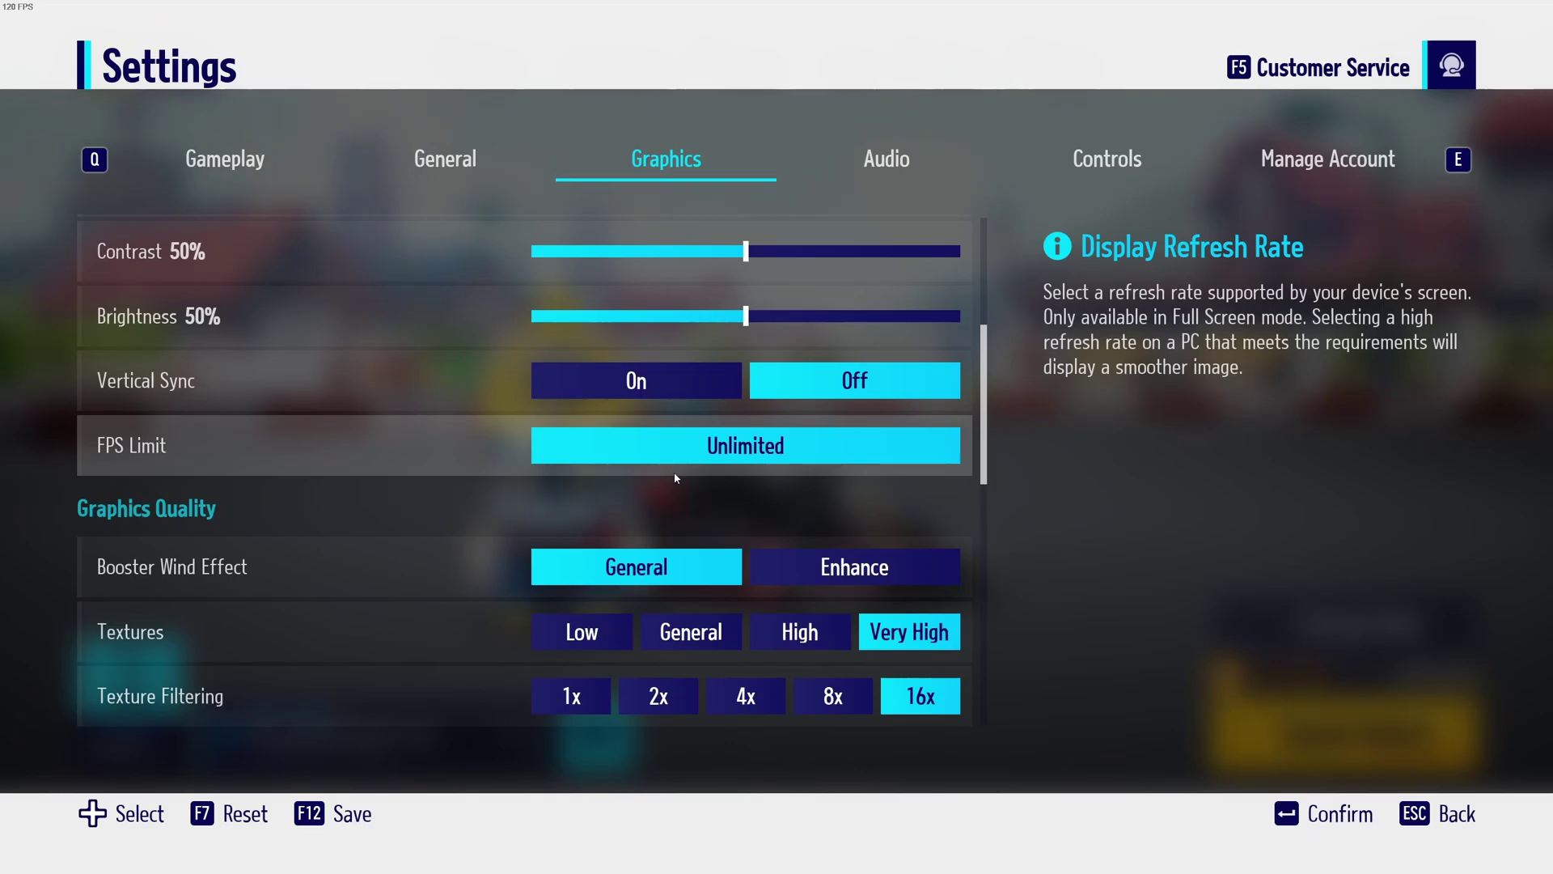
click(698, 473)
scroll(745, 582, up, 1)
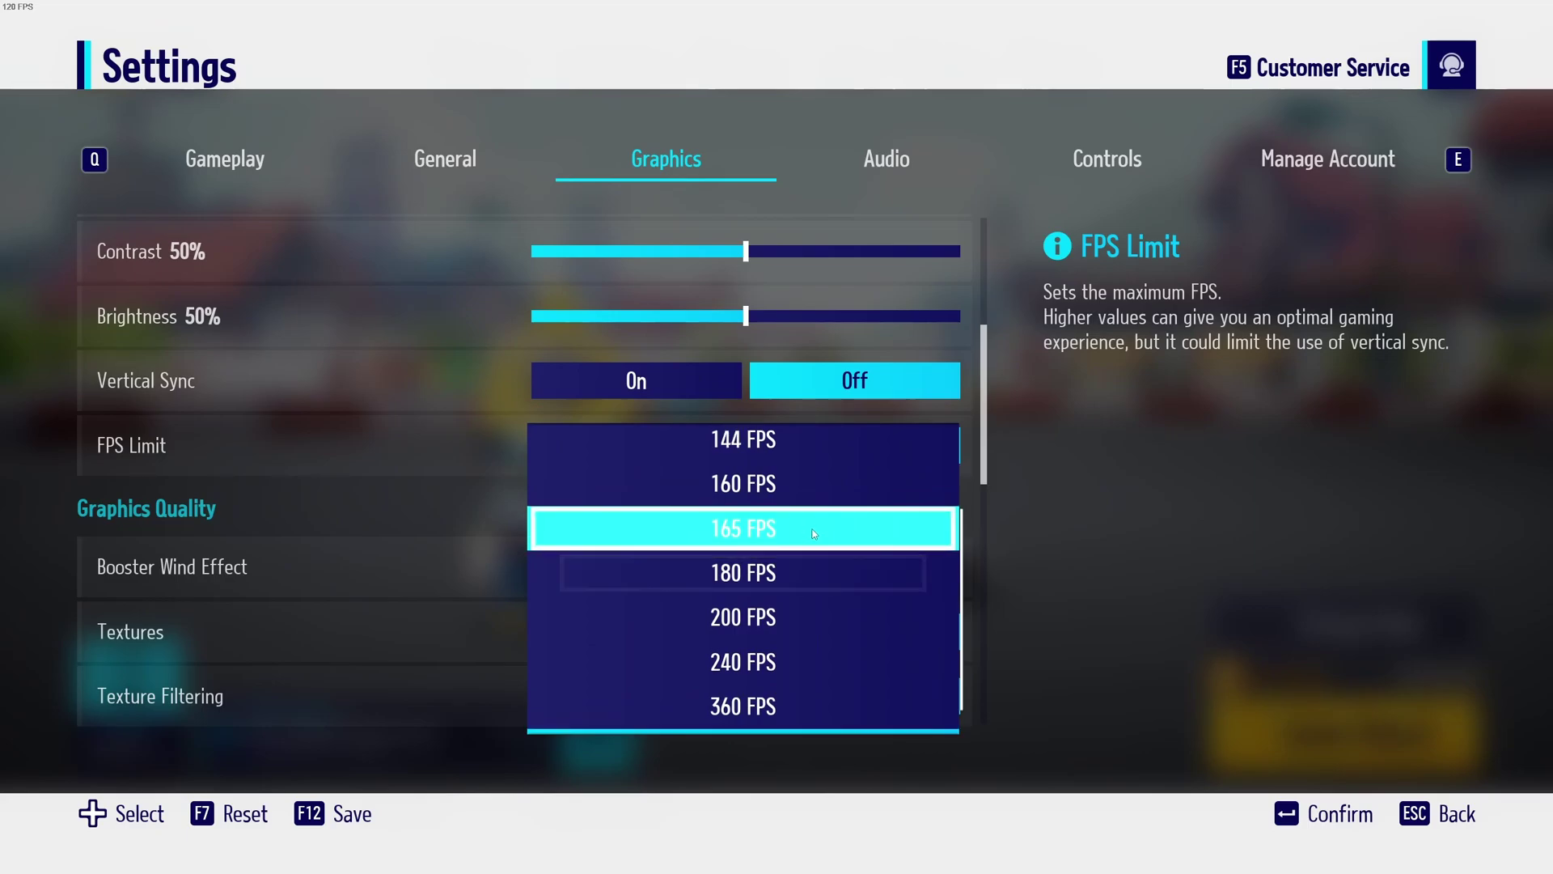
click(1112, 490)
scroll(842, 496, down, 2)
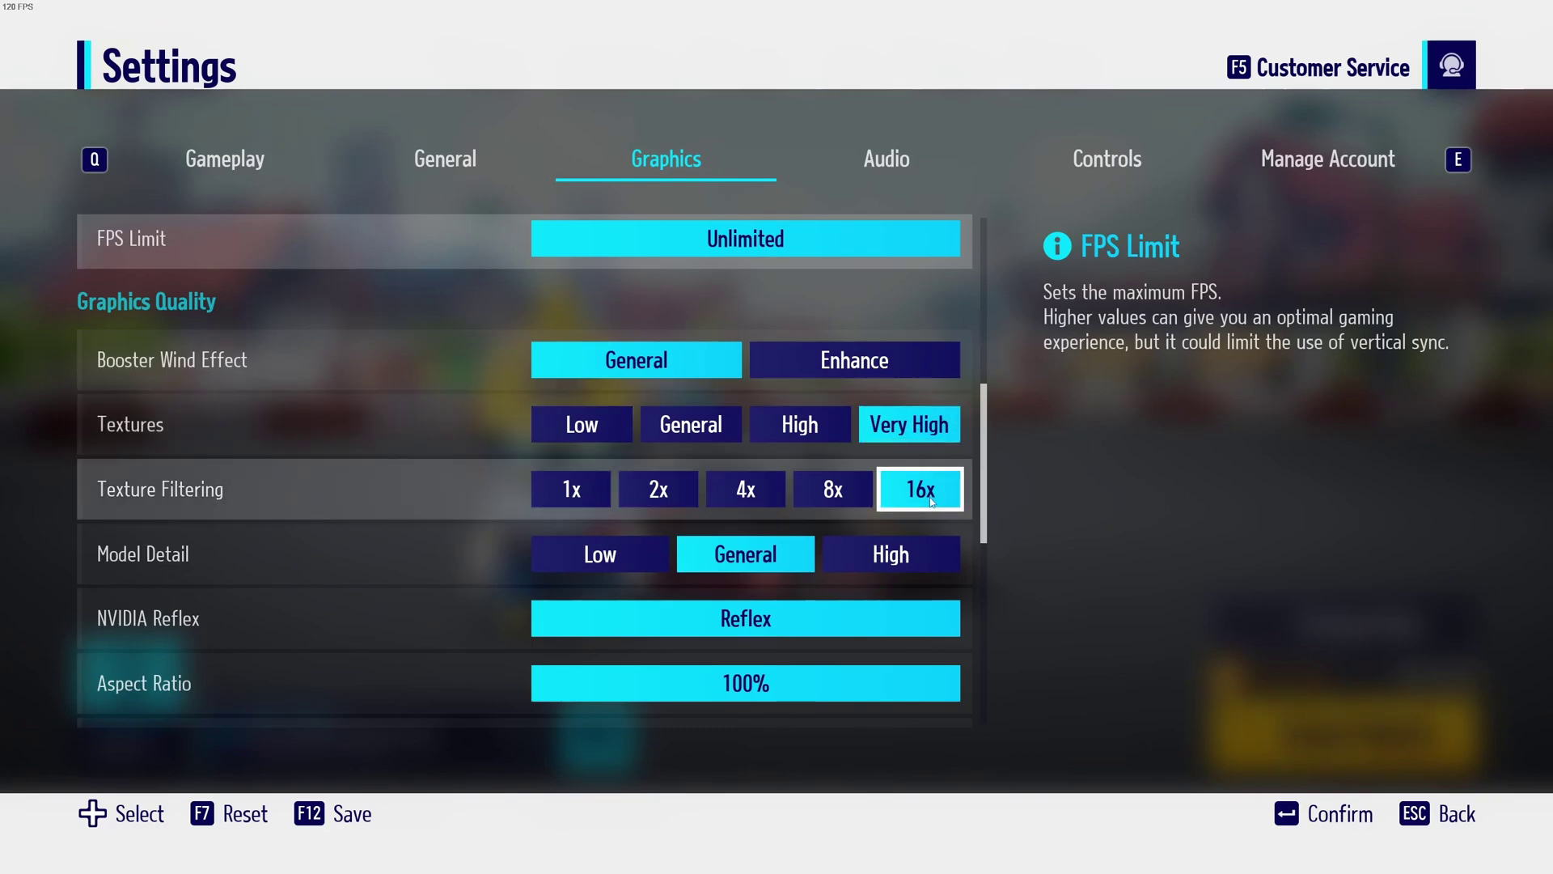
click(836, 440)
click(833, 490)
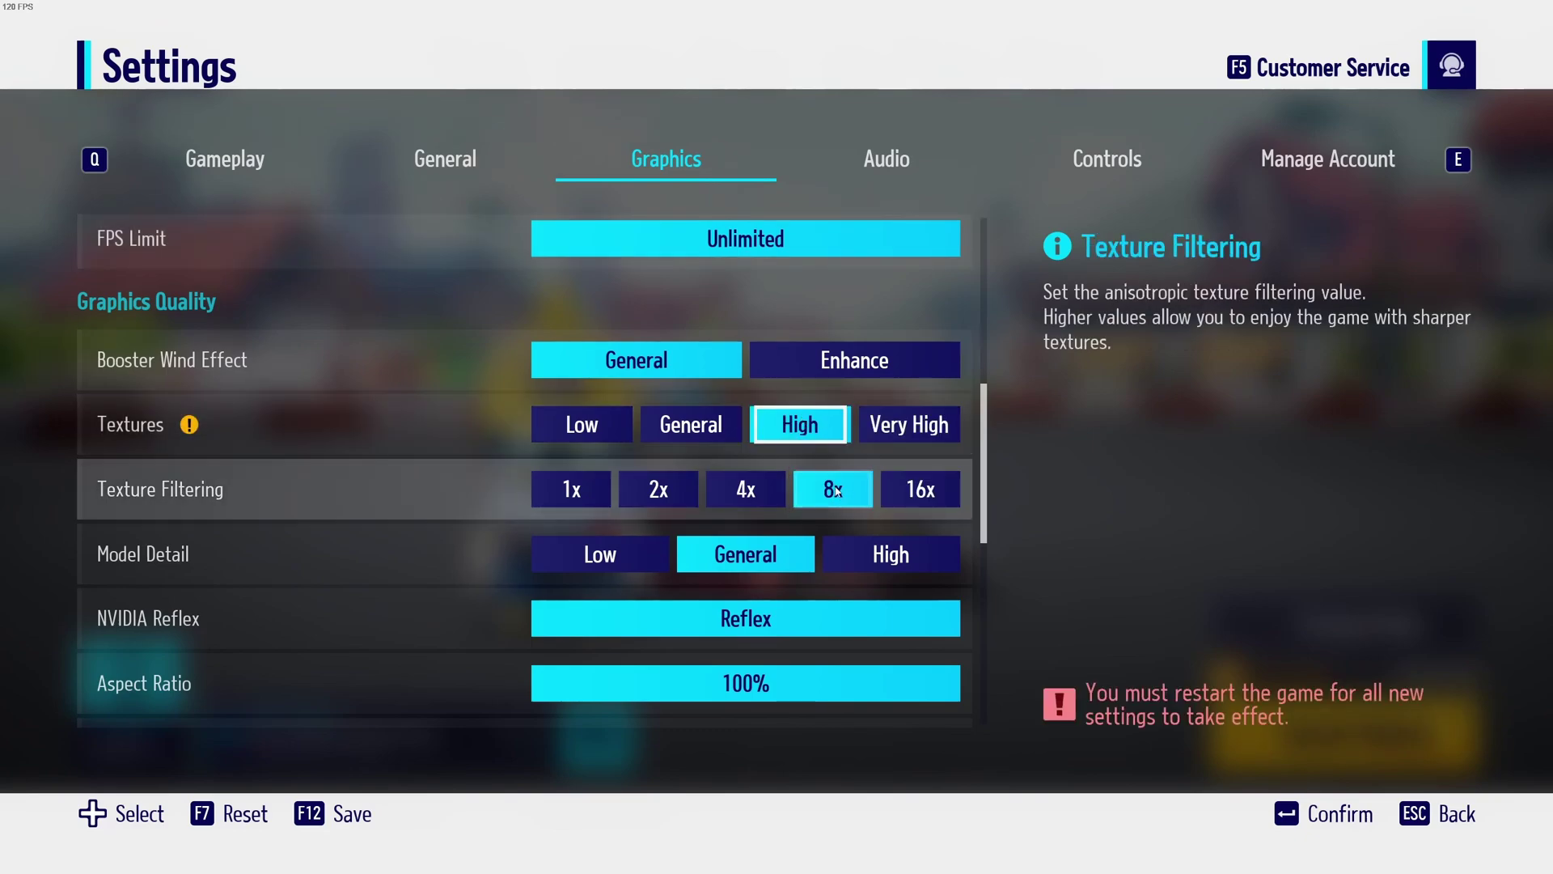
click(775, 490)
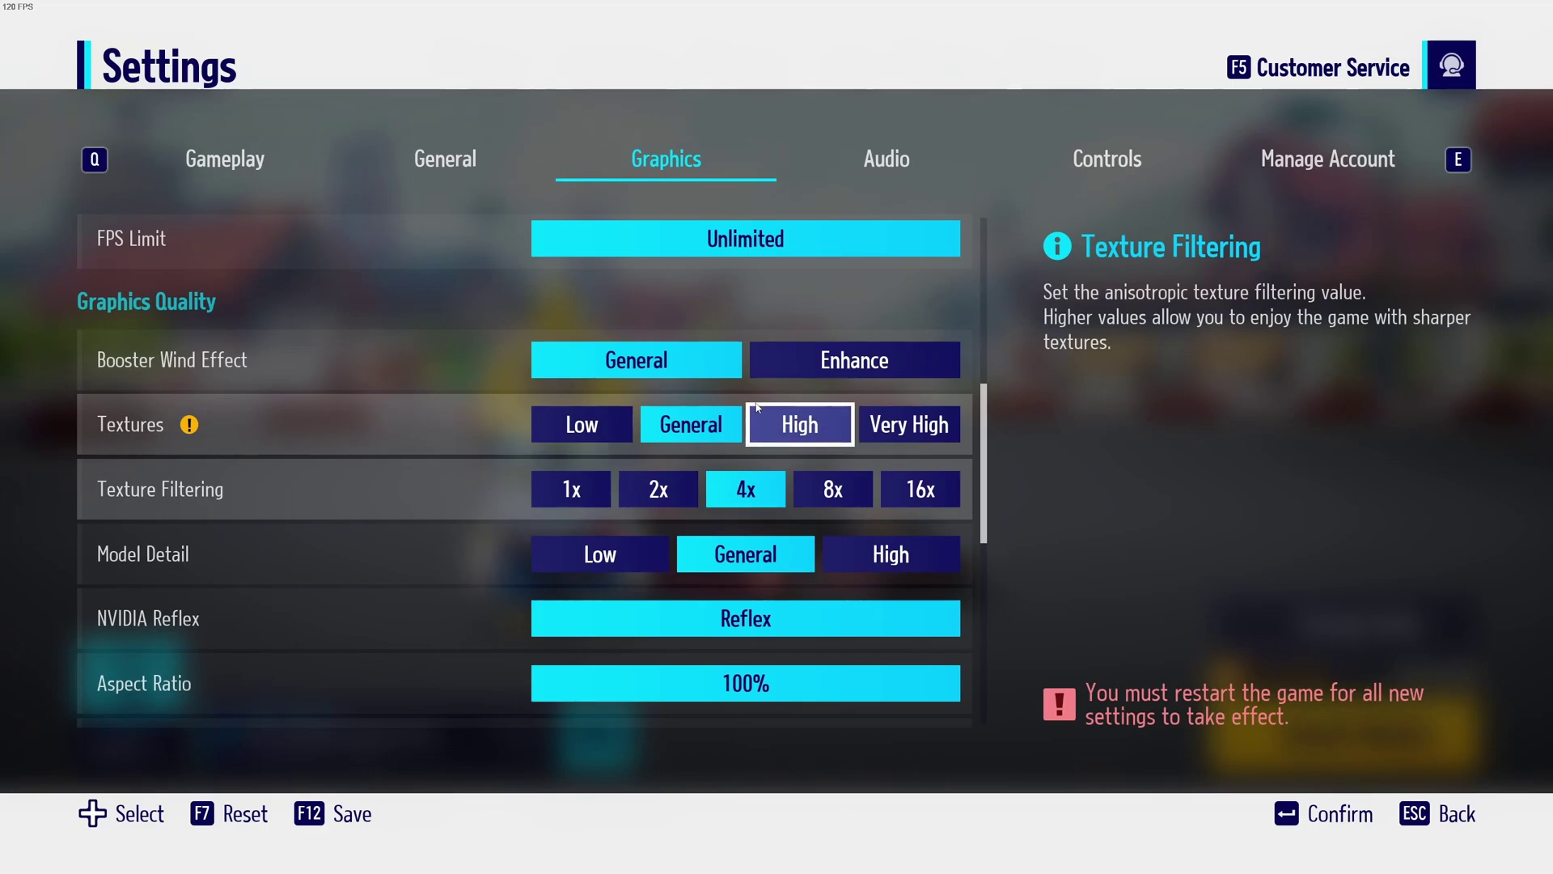
click(671, 489)
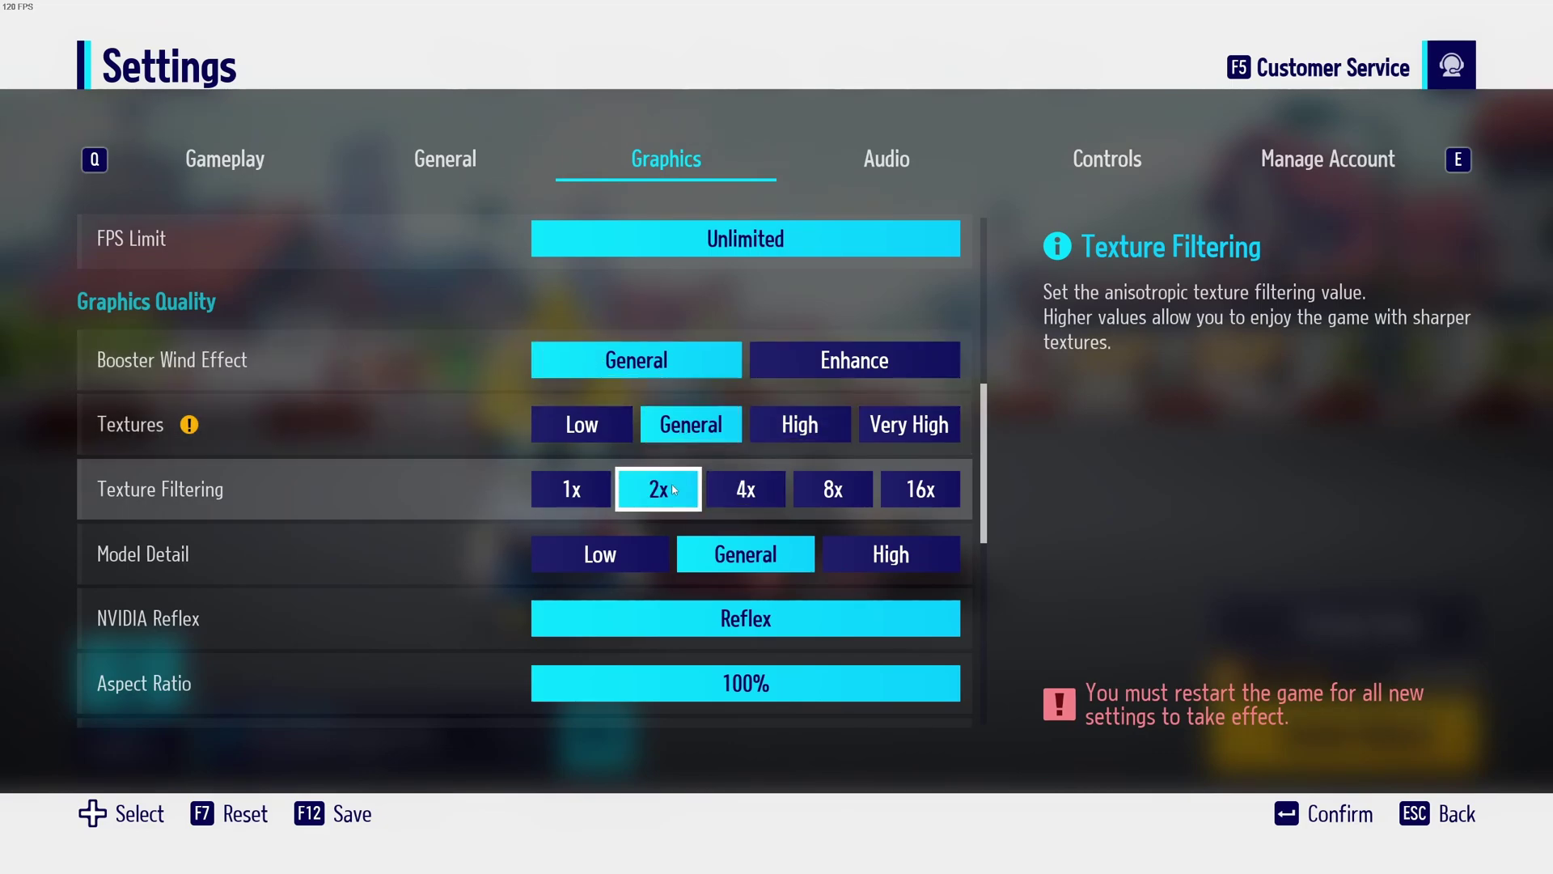
click(909, 425)
click(921, 489)
scroll(981, 414, down, 1)
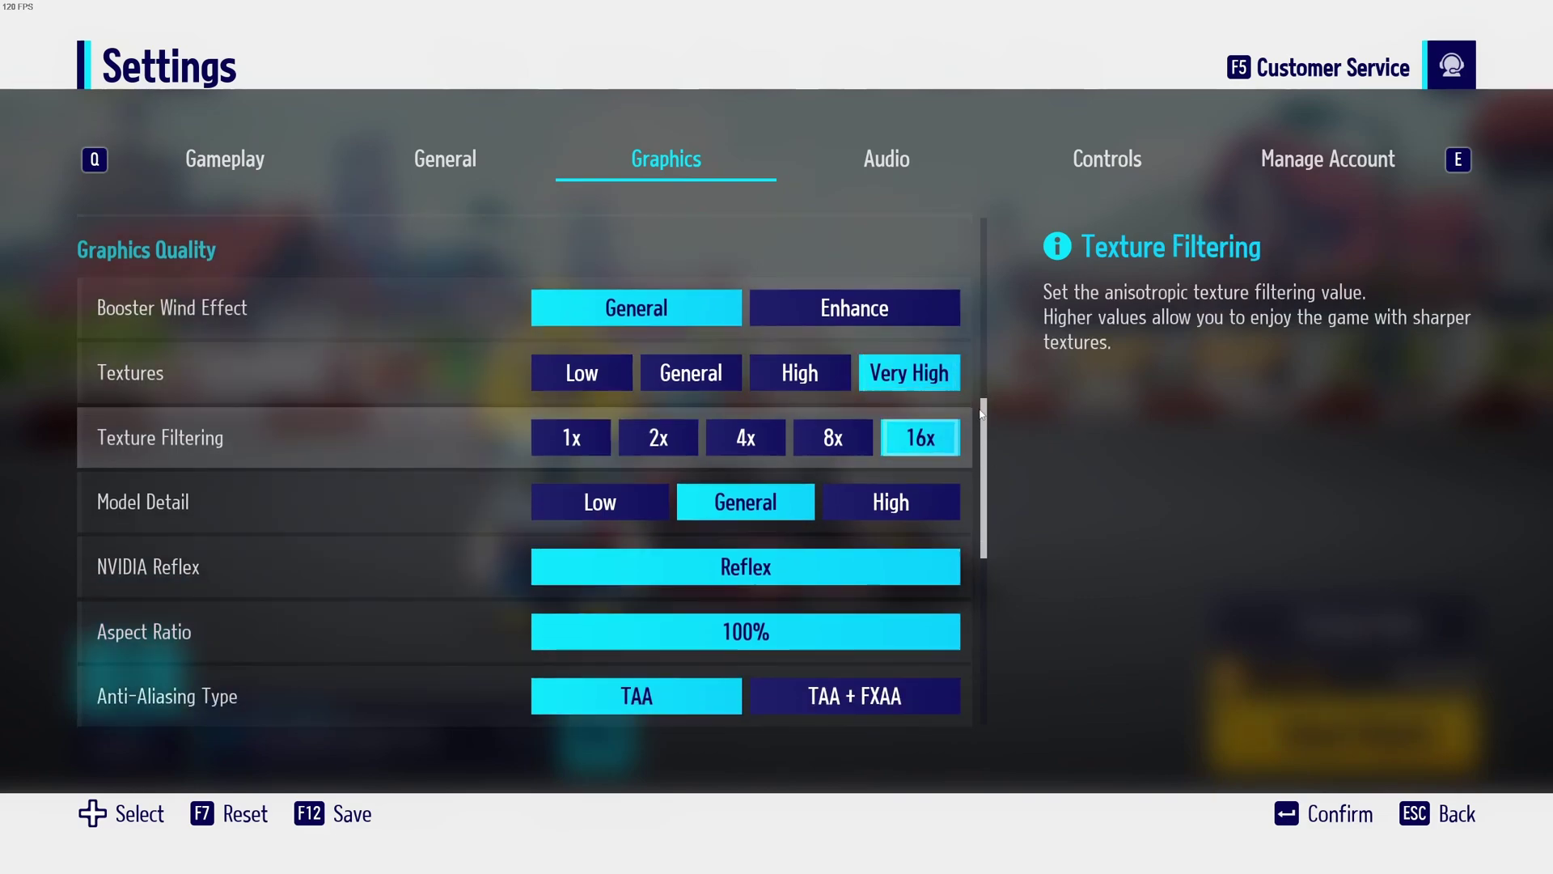
scroll(981, 414, down, 1)
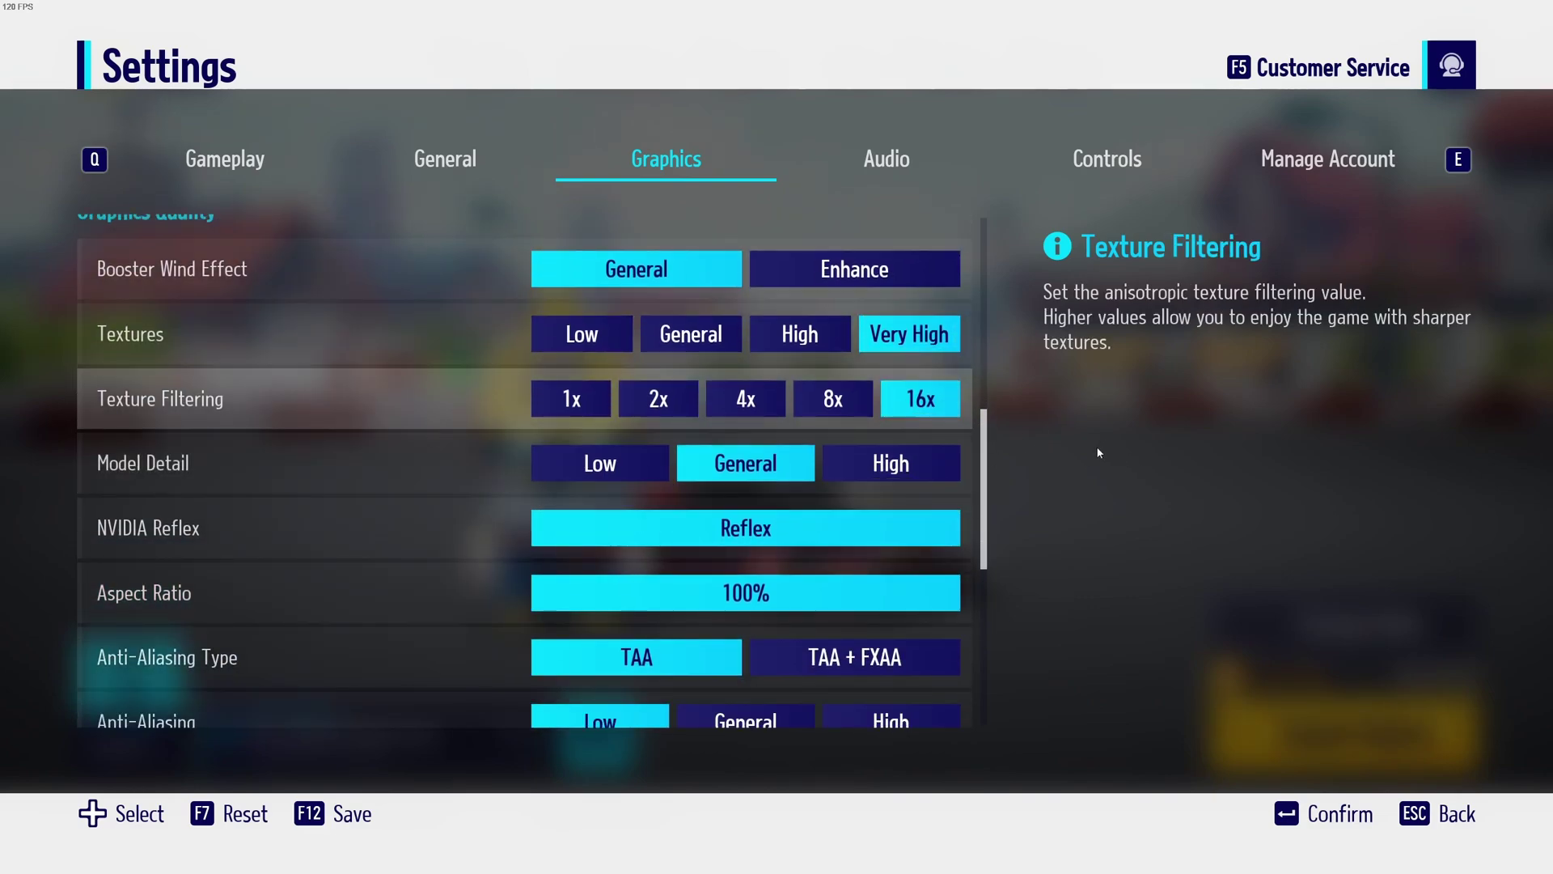
scroll(809, 463, down, 1)
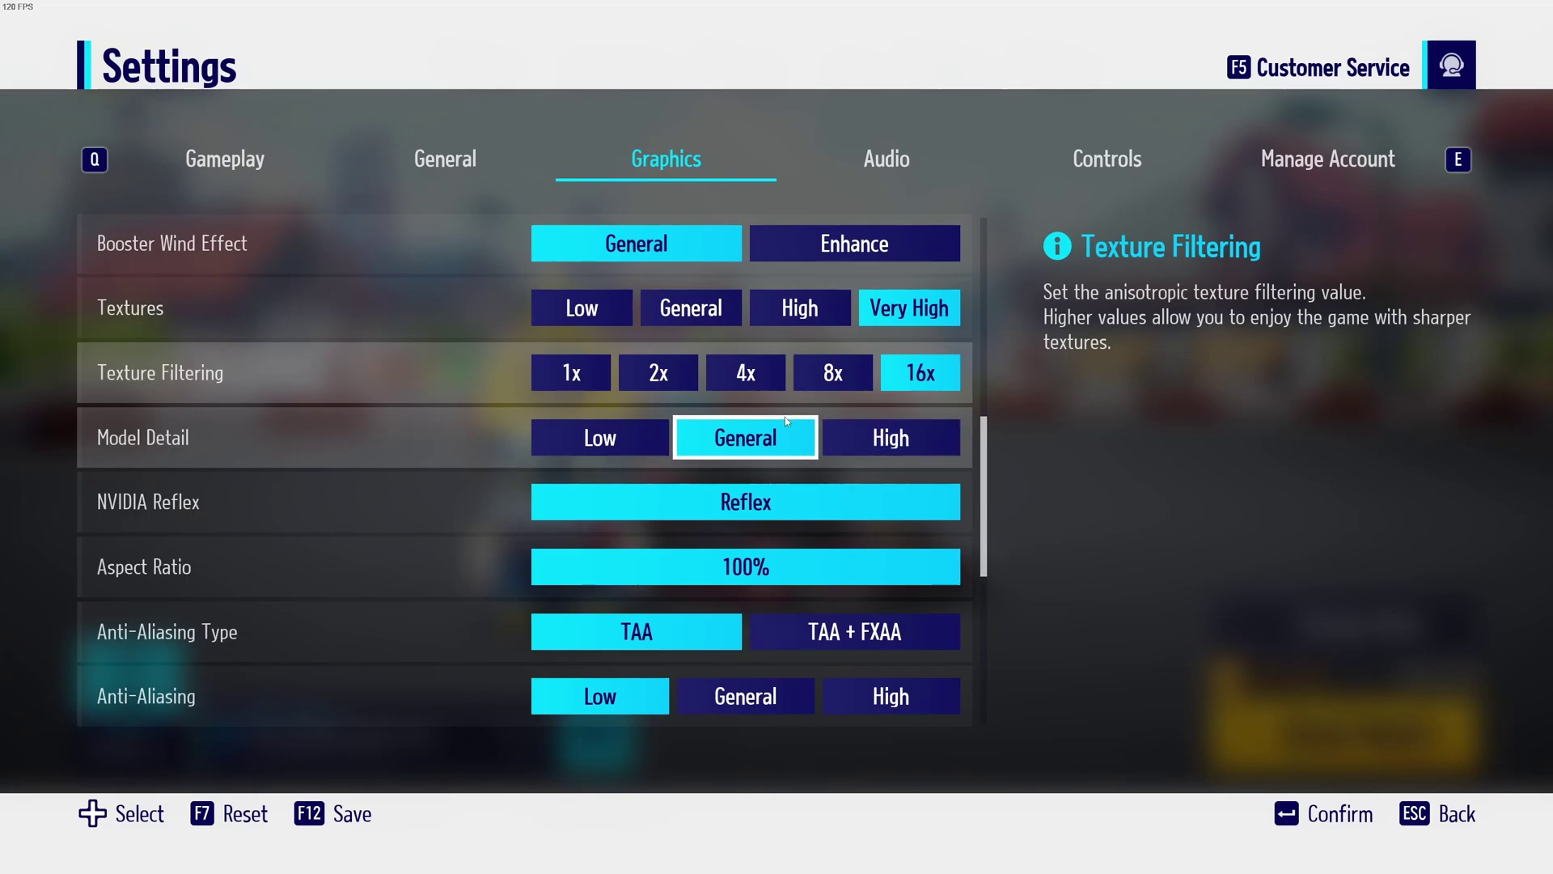
scroll(726, 439, down, 1)
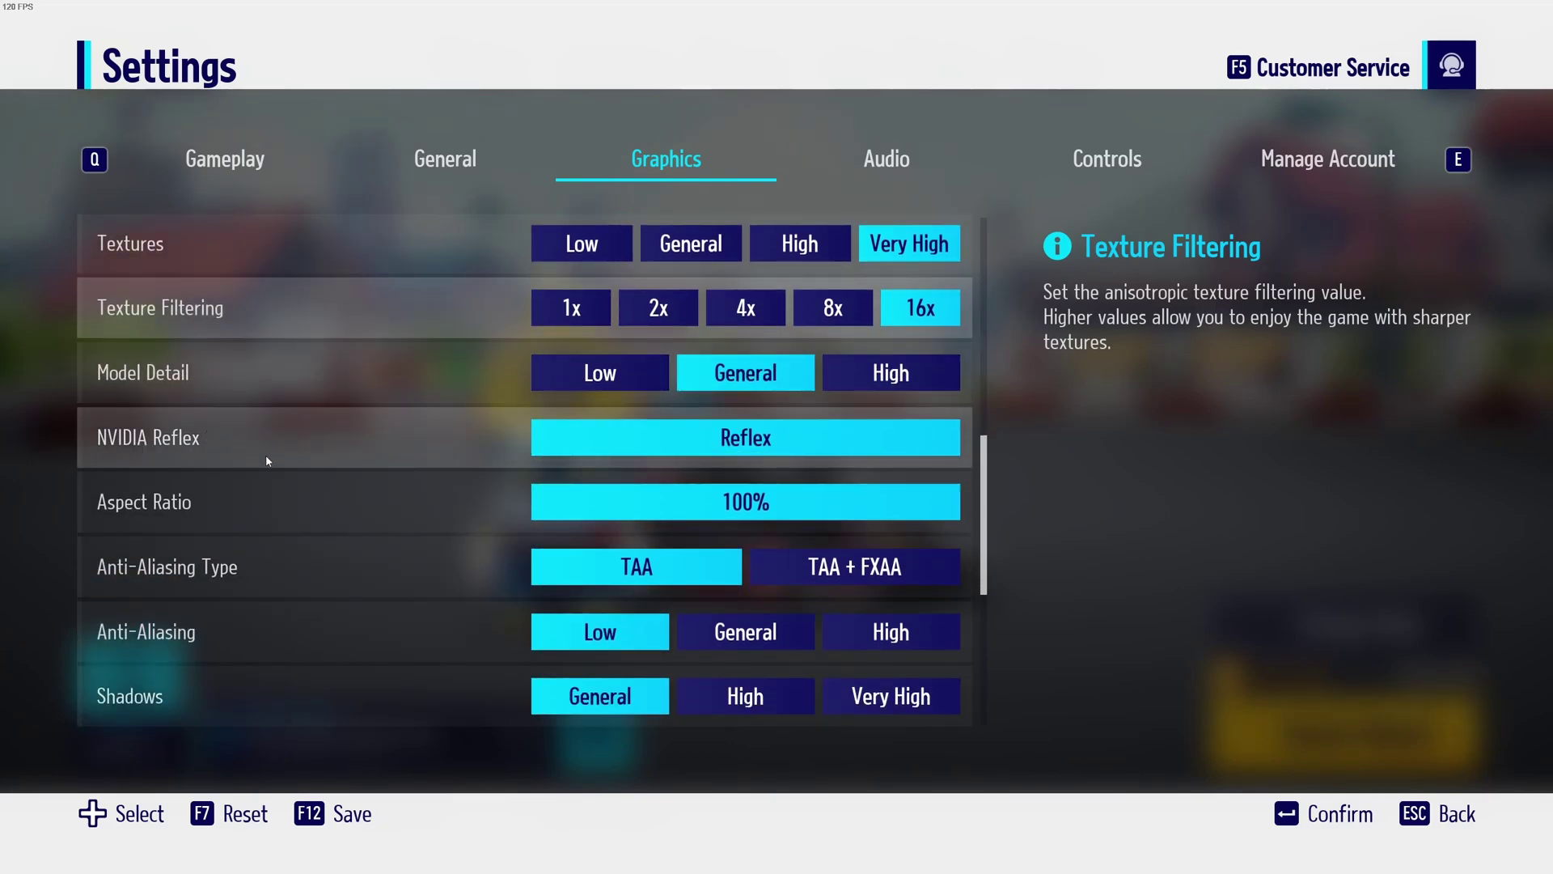
Step: Keep NVIDIA Reflex on Reflex and check Anti-Aliasing, Shadows and Shadow Distance stay lowest
click(761, 438)
click(760, 479)
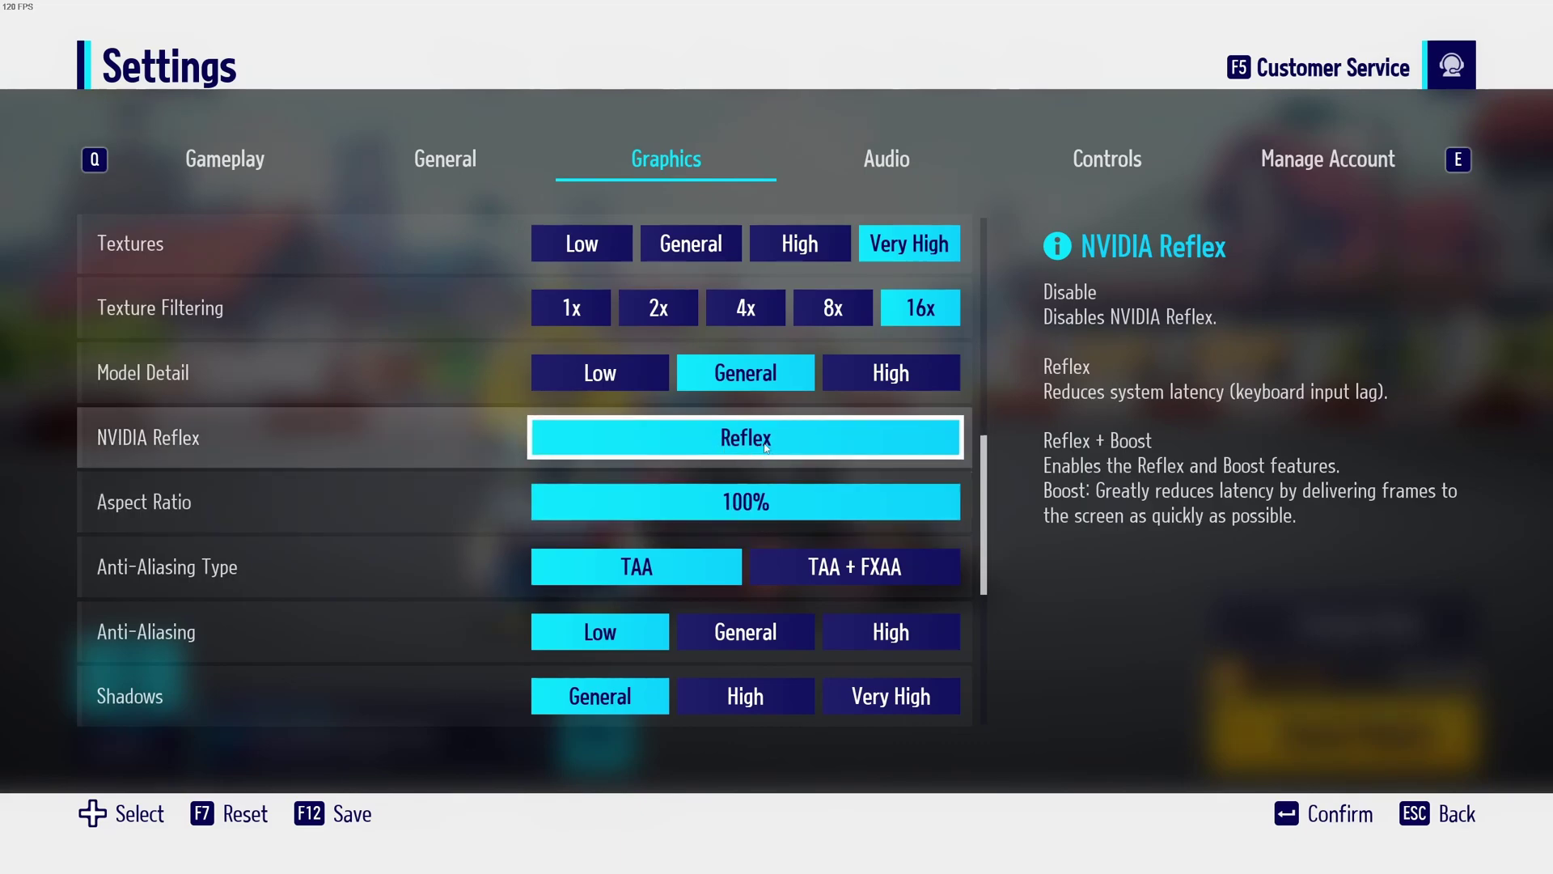
scroll(411, 517, down, 3)
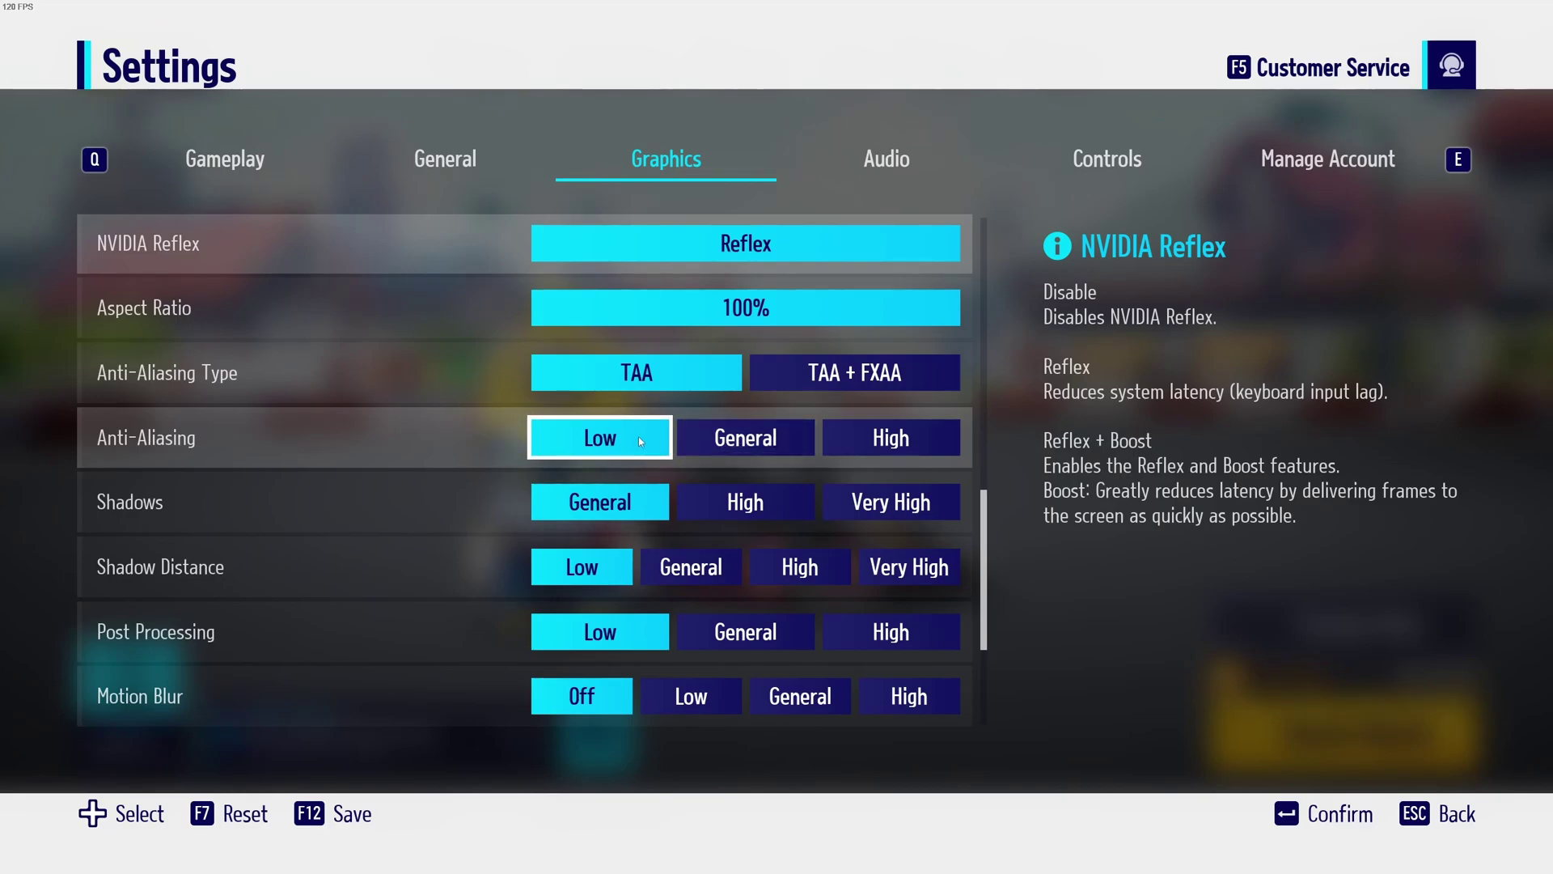
scroll(639, 433, down, 2)
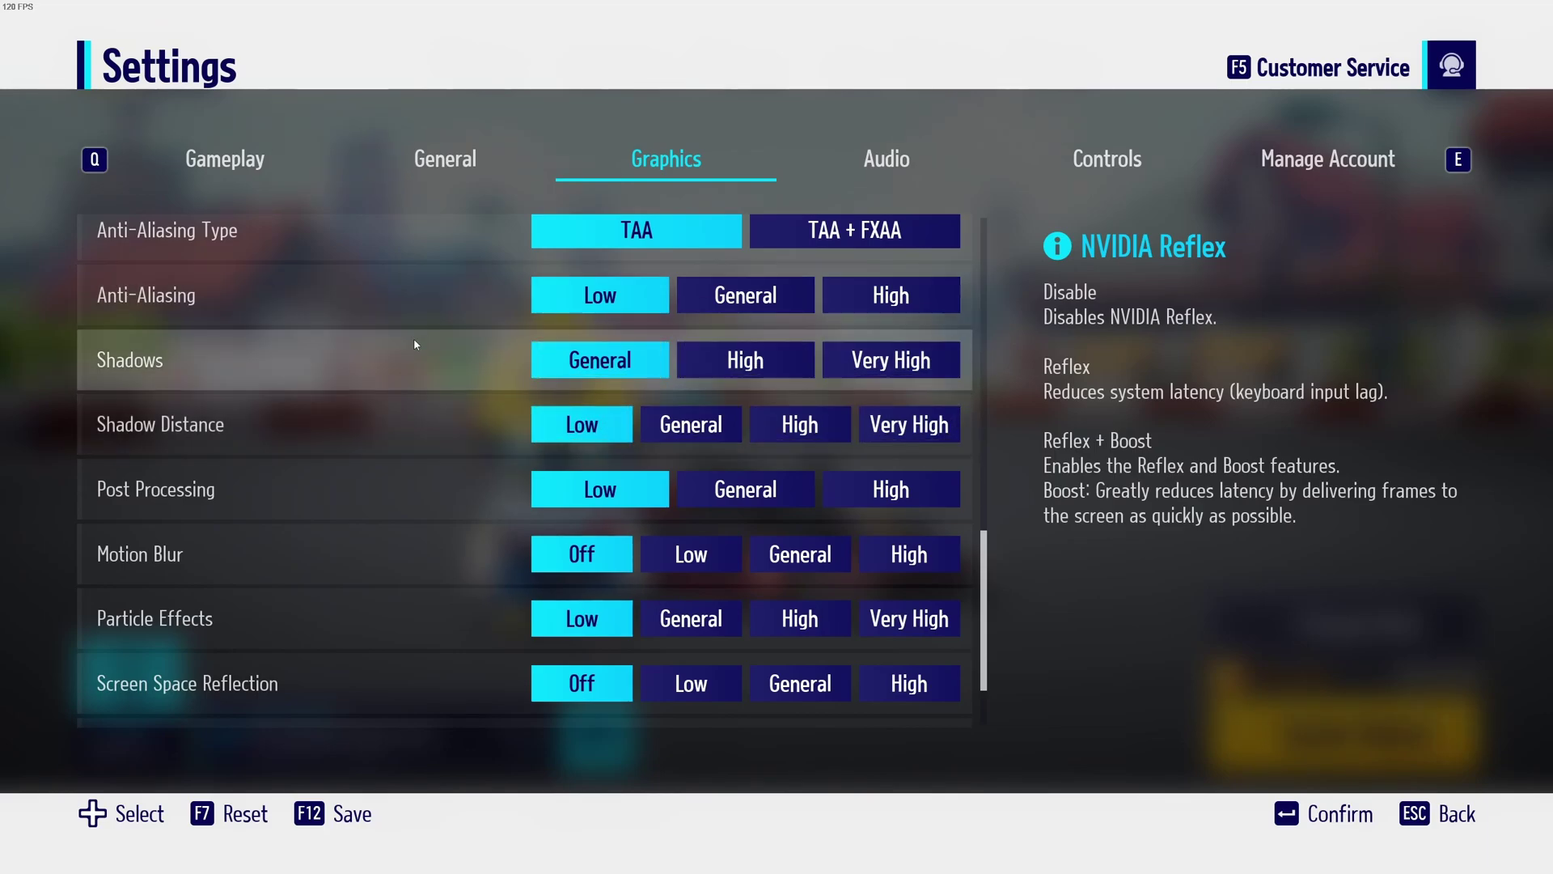
scroll(348, 389, down, 1)
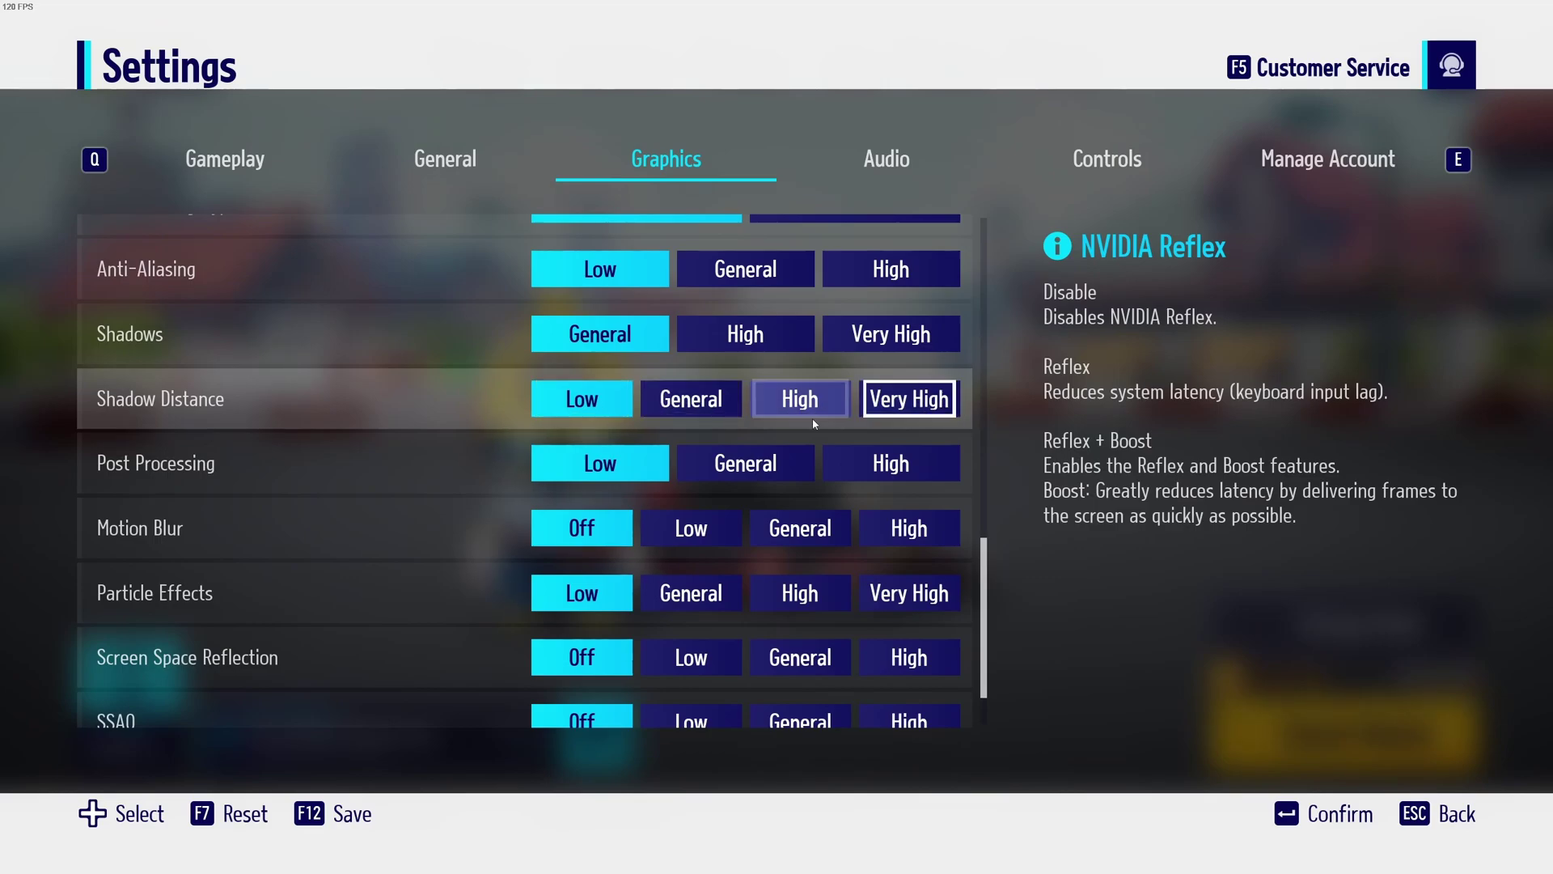
scroll(509, 461, down, 1)
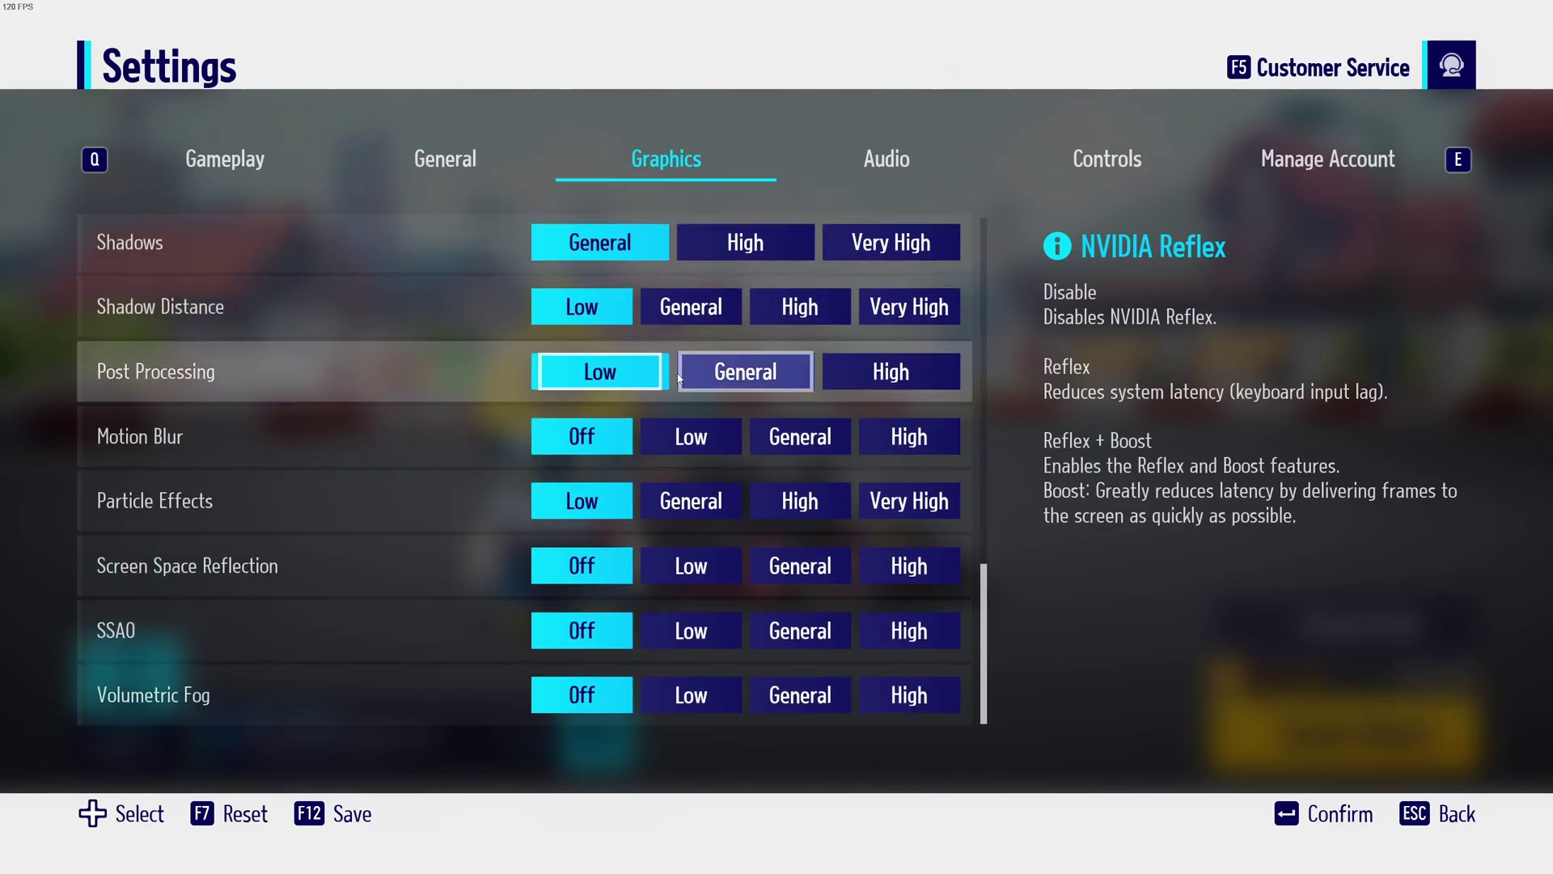